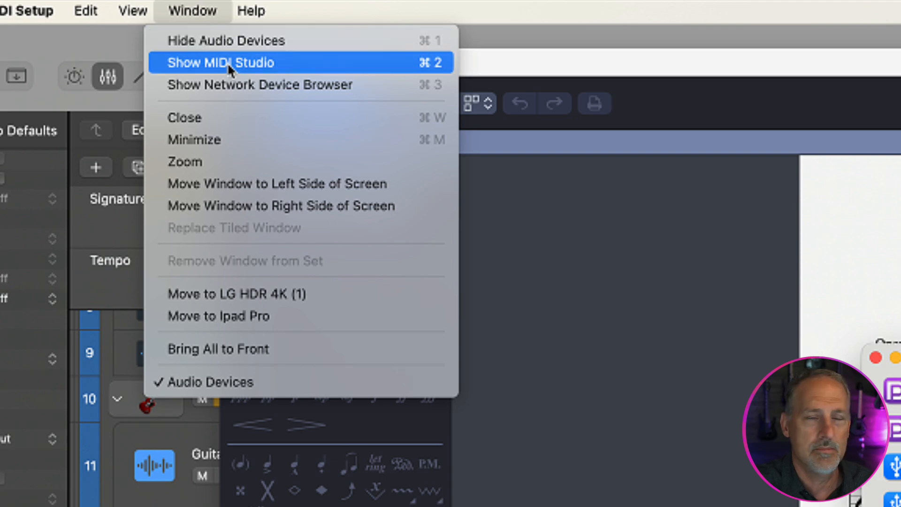
Open the IAC Driver's properties from MIDI Studio, rename the device MIDI-L and bring it online
click(227, 63)
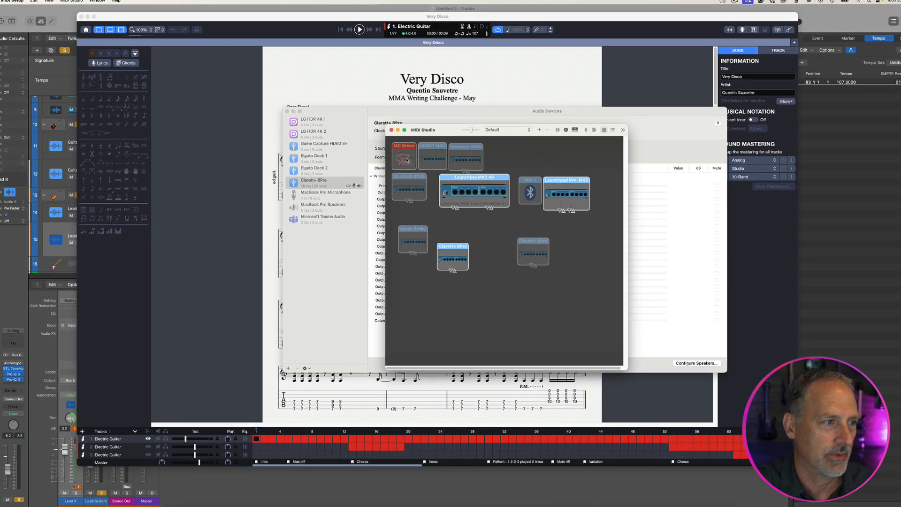
double_click(407, 160)
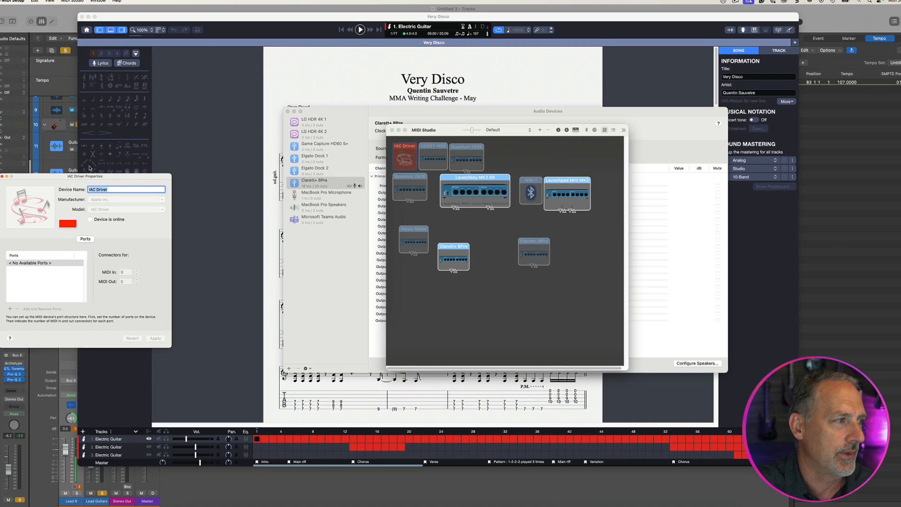
drag(103, 177, 517, 166)
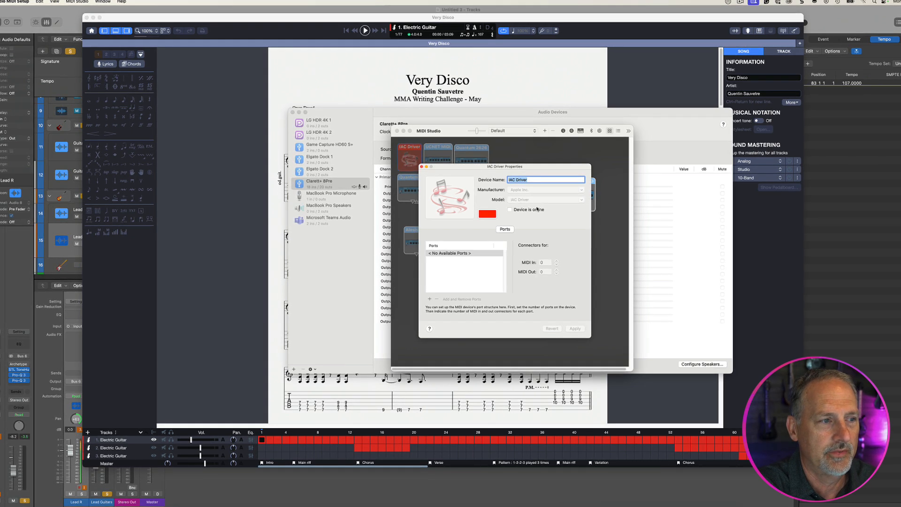
text(MIDI)
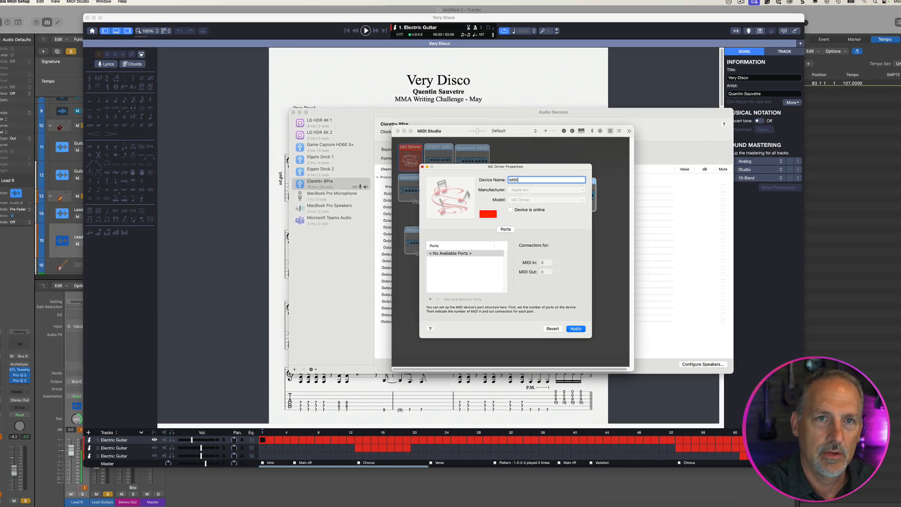
text(-)
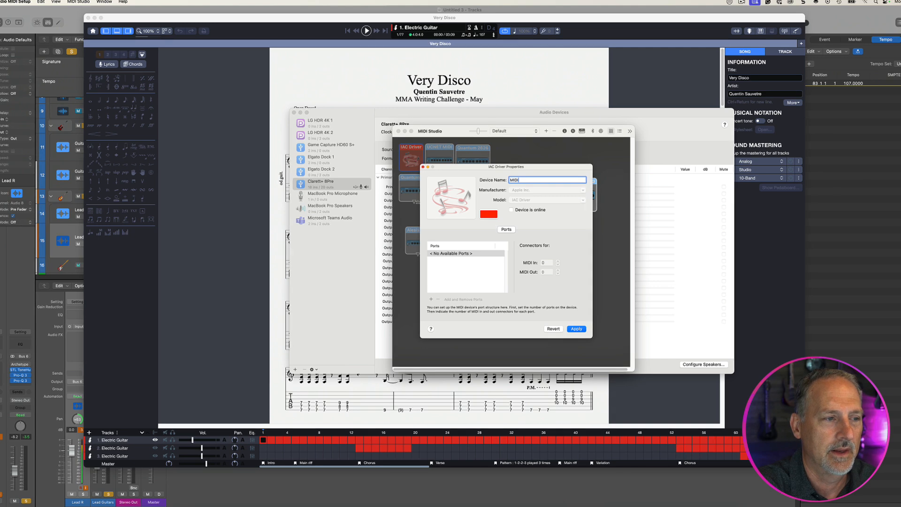
text(L)
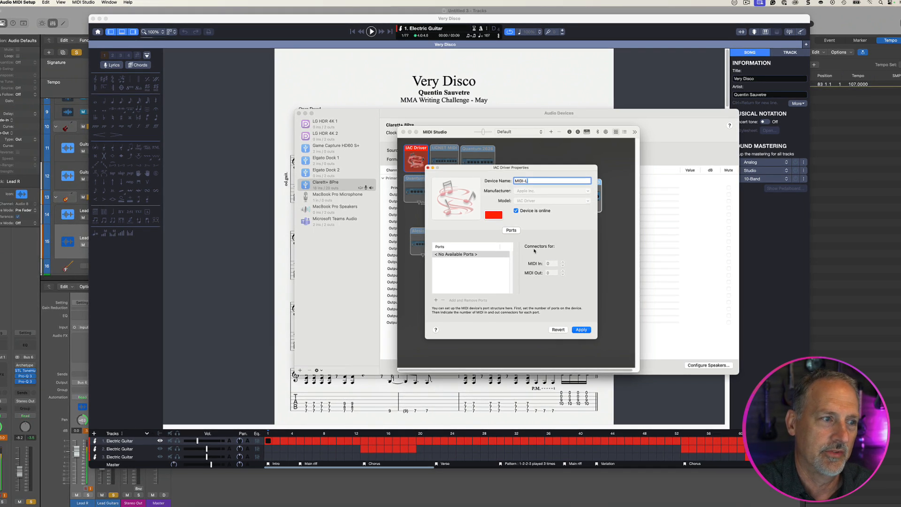
Add a first port to the MIDI-L device and name it Guitar 1
click(437, 300)
click(453, 255)
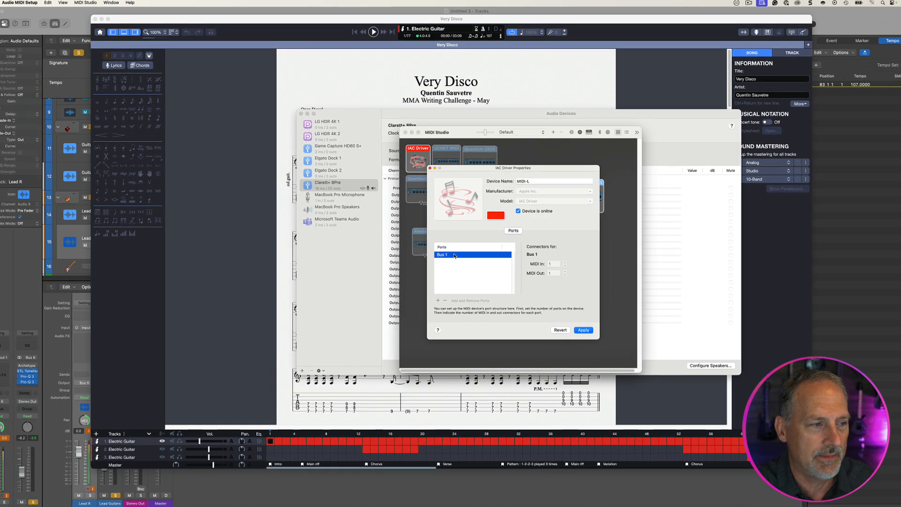
click(453, 255)
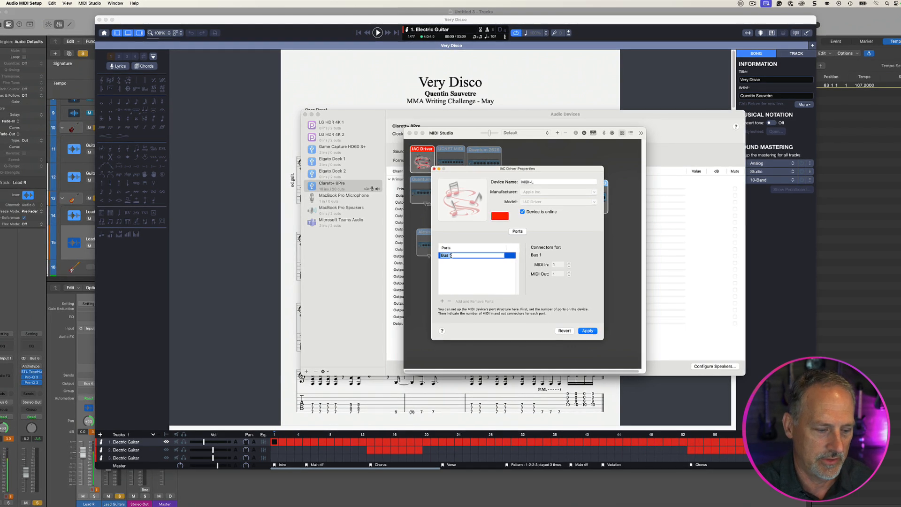
text(Guitar)
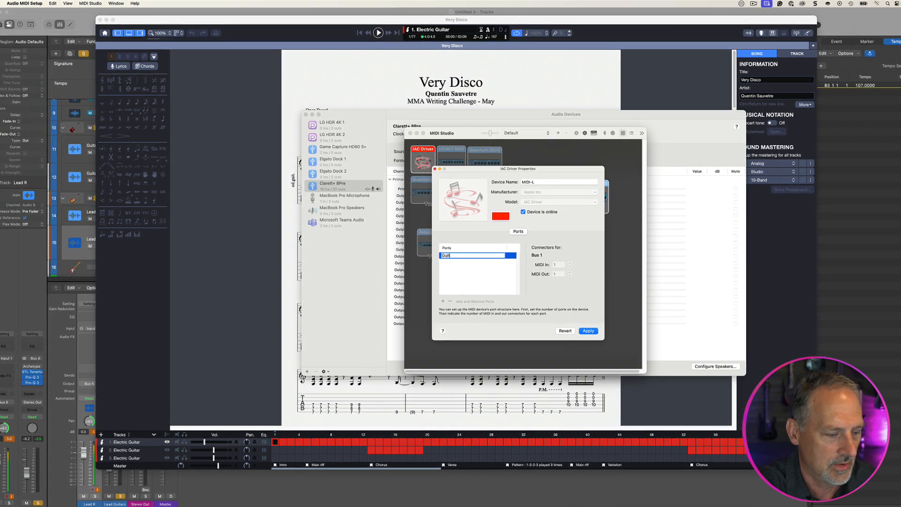
text( 1)
key(Return)
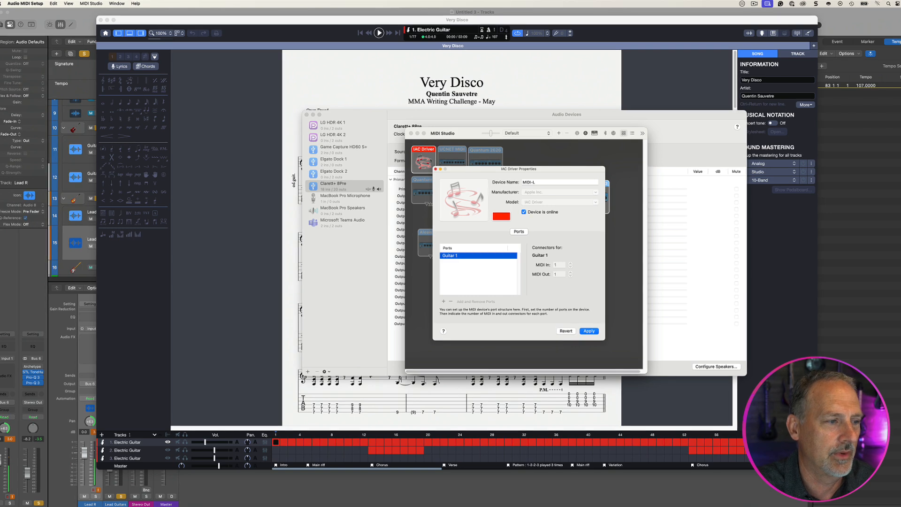
Add two more ports to the device, named Guitar 2 and Guitar 3
click(443, 301)
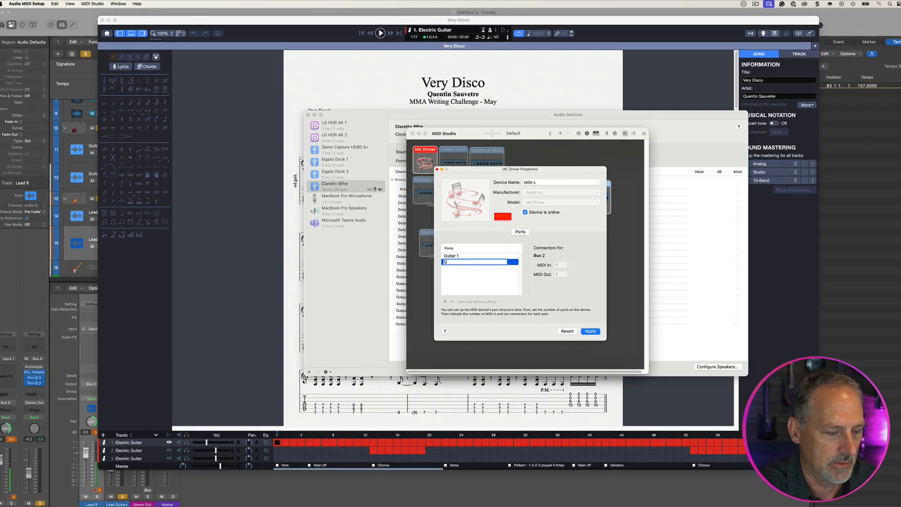
text(Guitar 2)
key(Return)
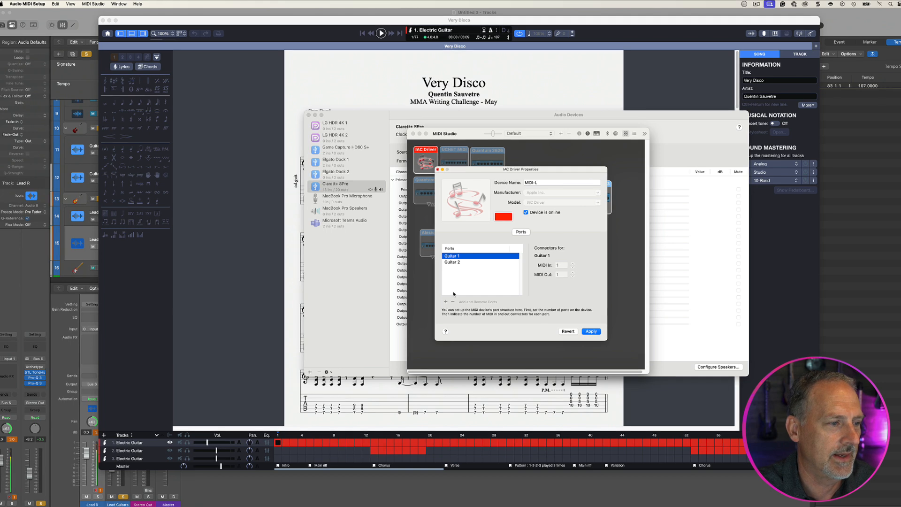
click(446, 301)
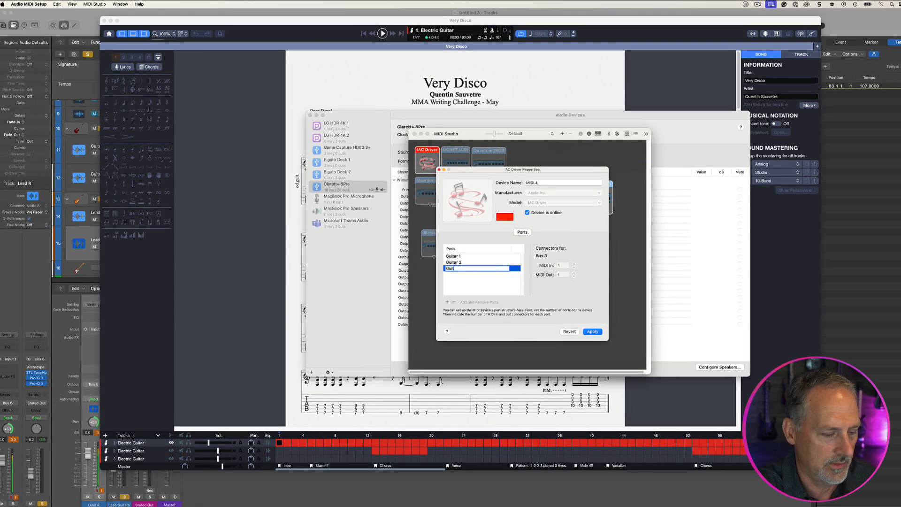
text(Guitar 3)
key(Return)
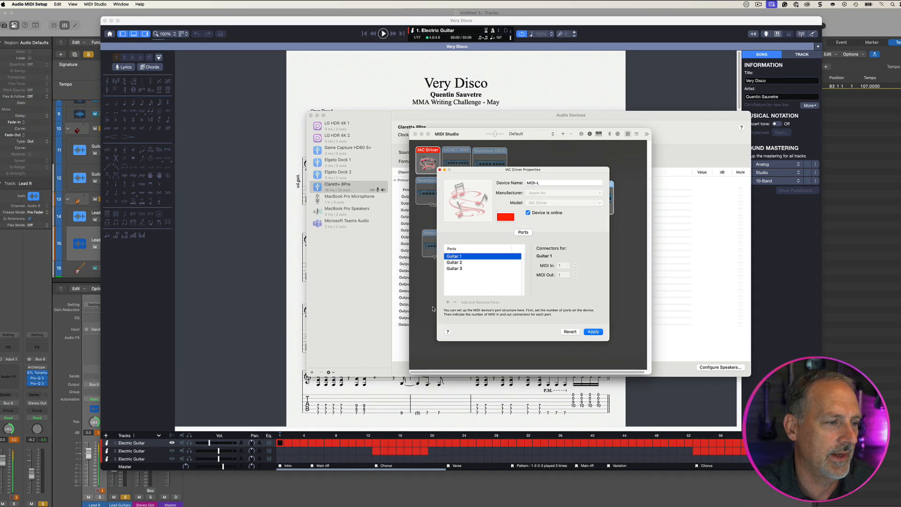
Add a port named Bass plus two further ports, and name the first of those two Drum
click(448, 301)
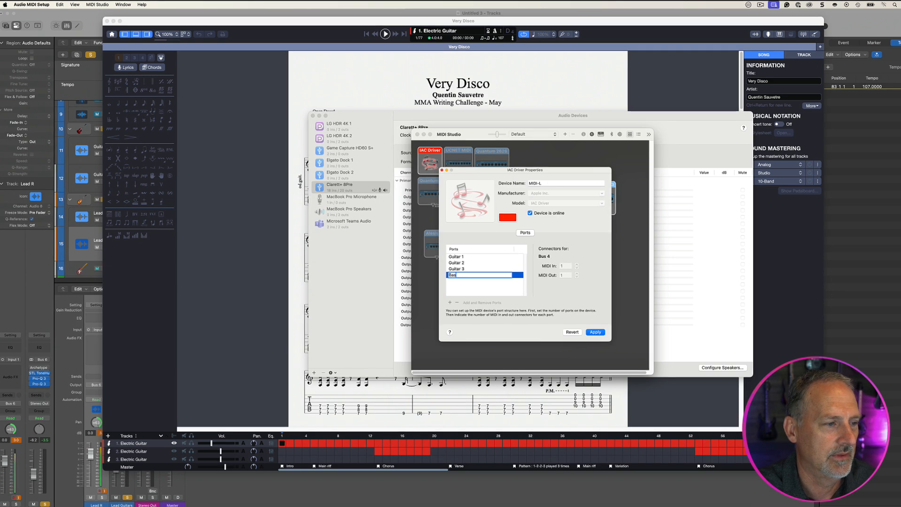
text(s)
click(450, 303)
click(449, 303)
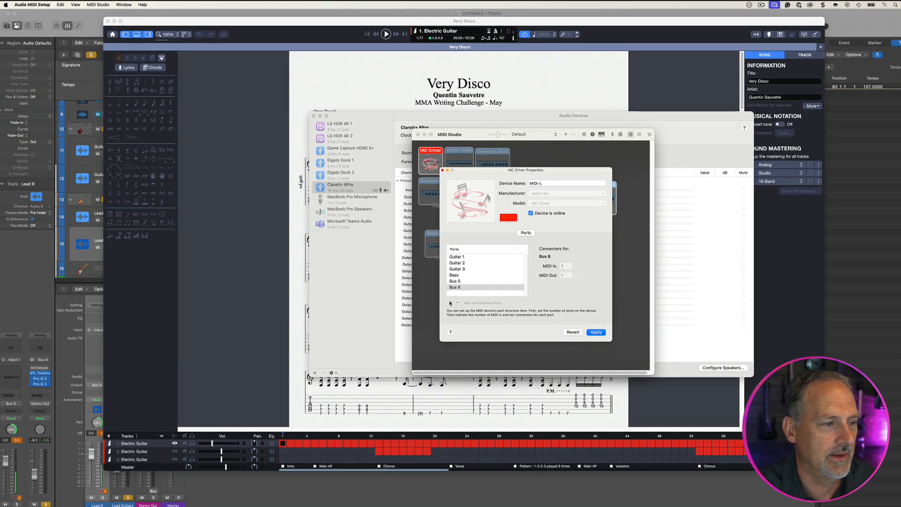
click(459, 280)
click(459, 281)
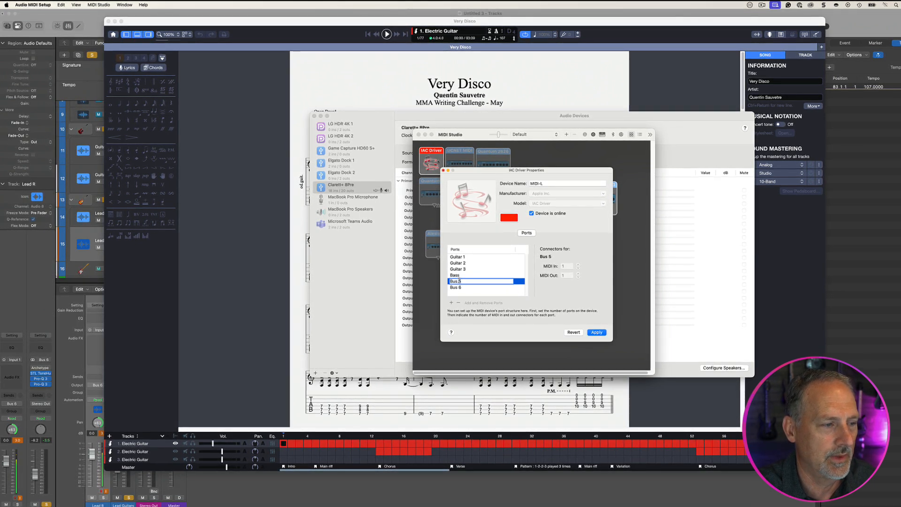
text(Drum)
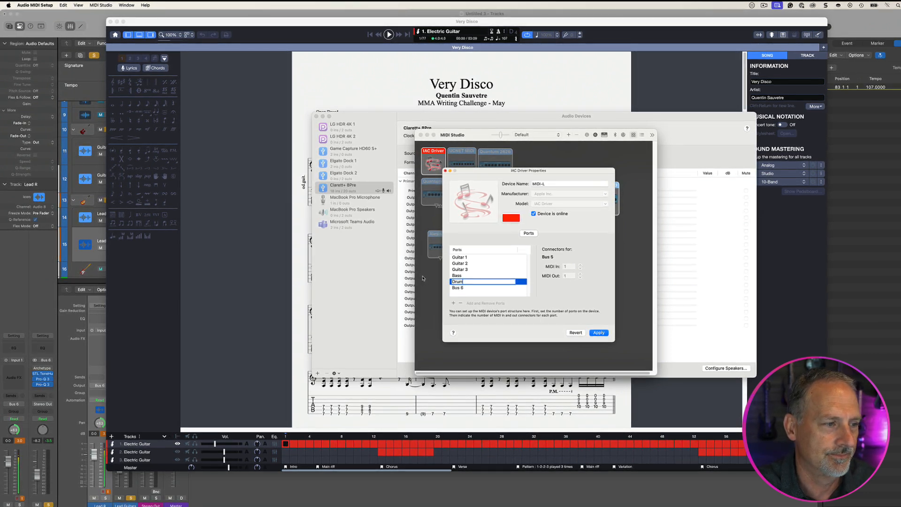
Rename the last port in the list, Bus 6, as Metronome
double_click(458, 287)
drag(464, 287, 445, 288)
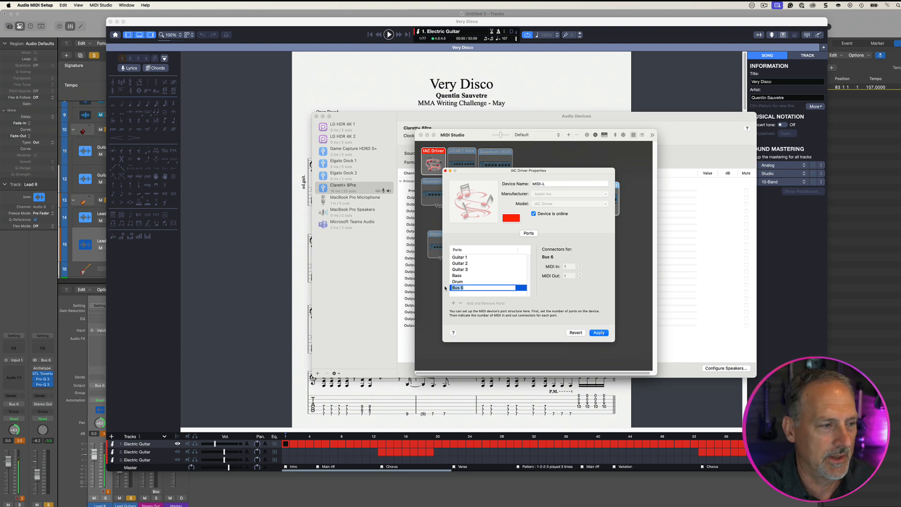
text(Metronome)
key(Return)
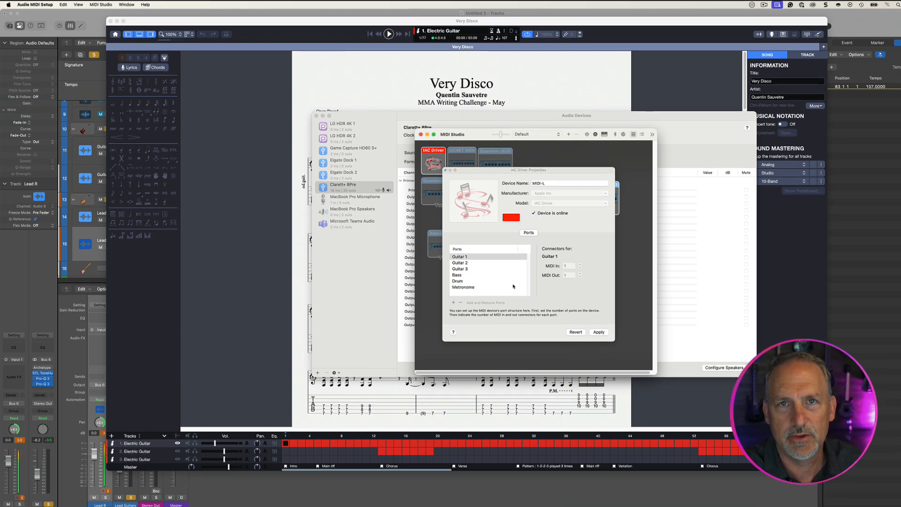
Apply the device changes and close the properties, MIDI Studio and Audio Devices windows
click(598, 331)
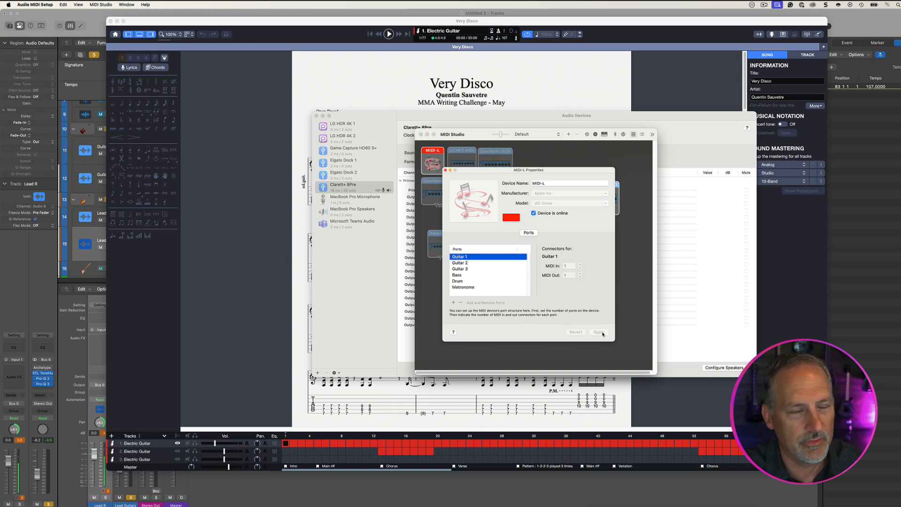
click(445, 170)
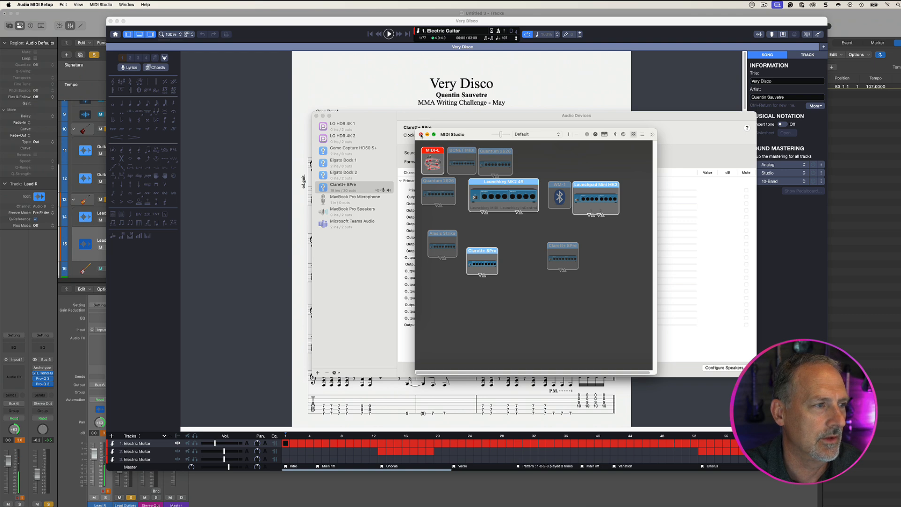
click(421, 135)
click(316, 115)
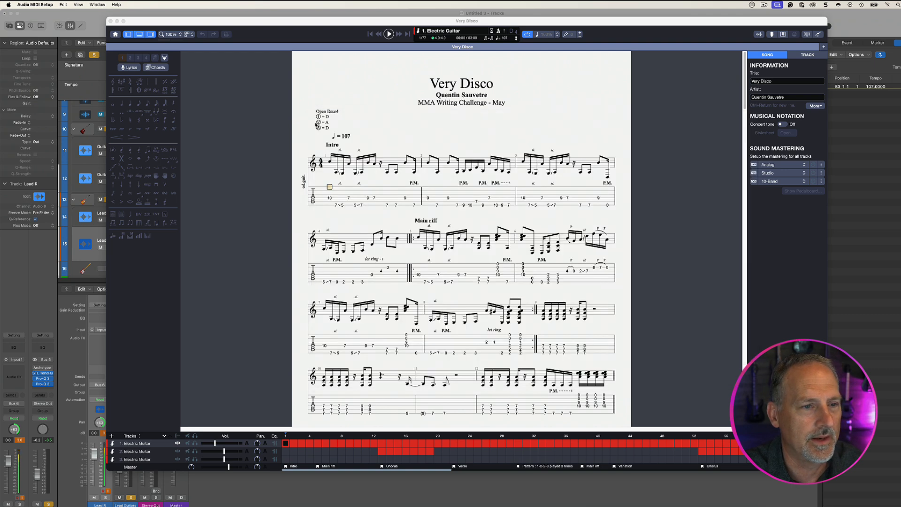
Switch to Guitar Pro, set the first Electric Guitar track's sound to MIDI and check its available MIDI ports
click(673, 191)
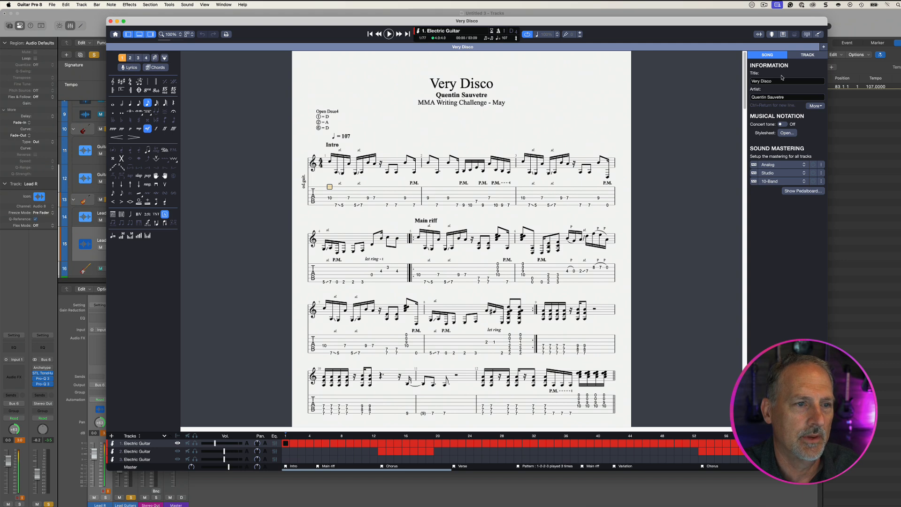
click(808, 55)
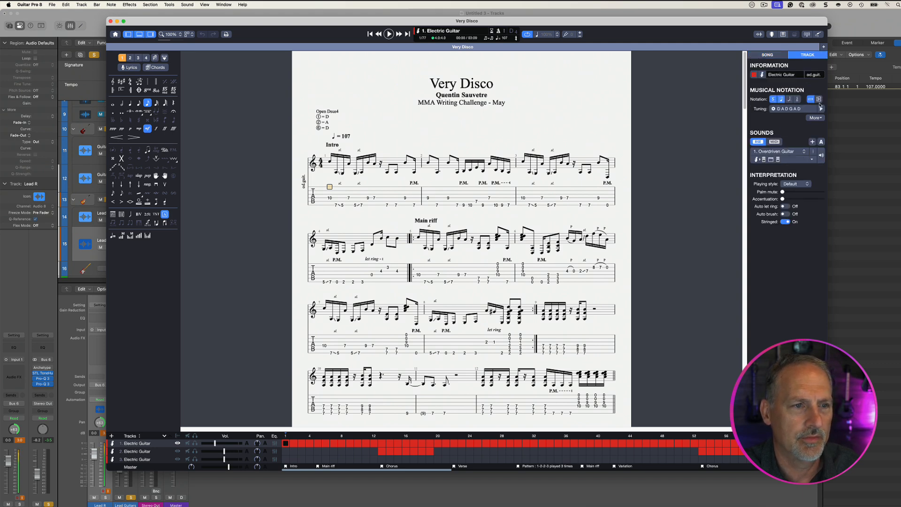
click(775, 141)
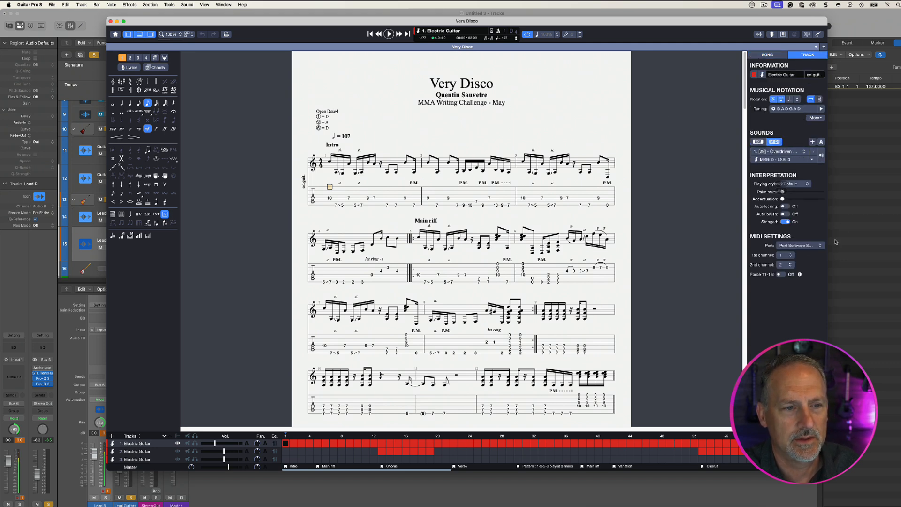
click(794, 245)
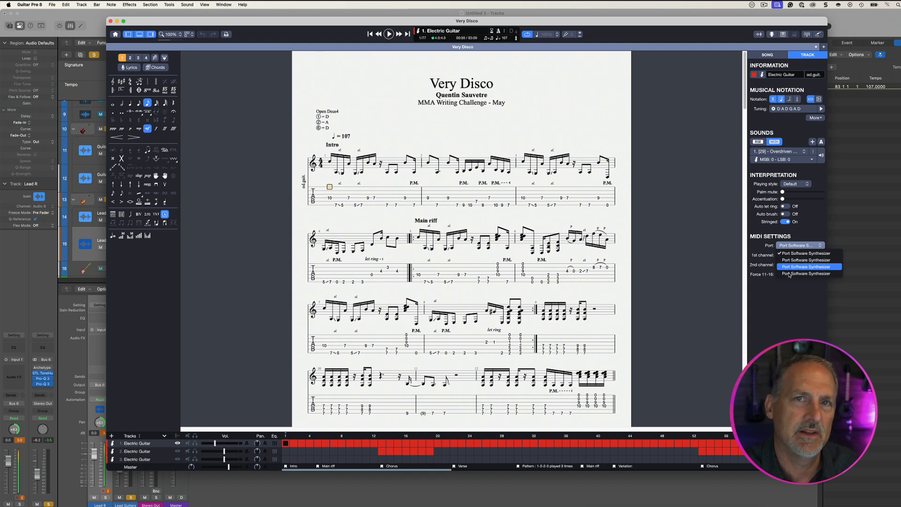
click(810, 226)
Quit Guitar Pro without saving the changes to Very Disco and relaunch it with the same score
key(super+q)
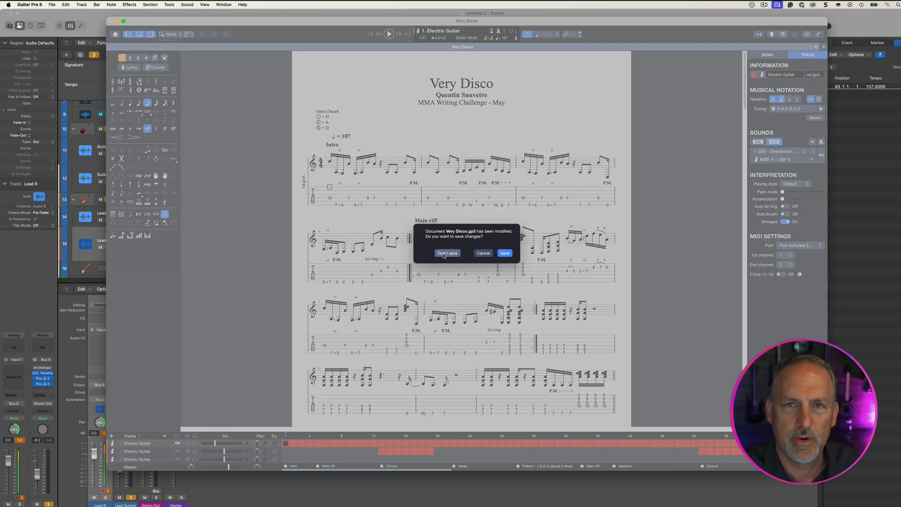
click(444, 254)
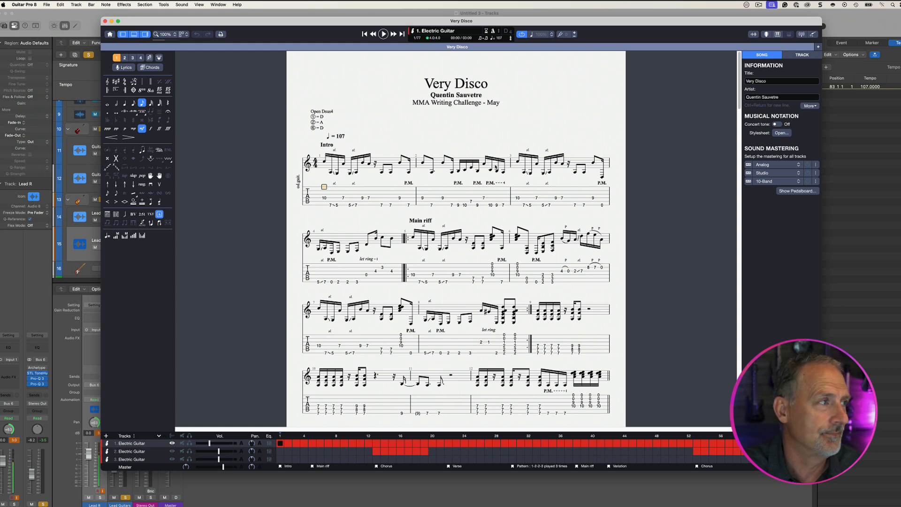
In the Audio / MIDI preferences, set MIDI output Port 1 to MIDI-L Guitar 1
click(24, 4)
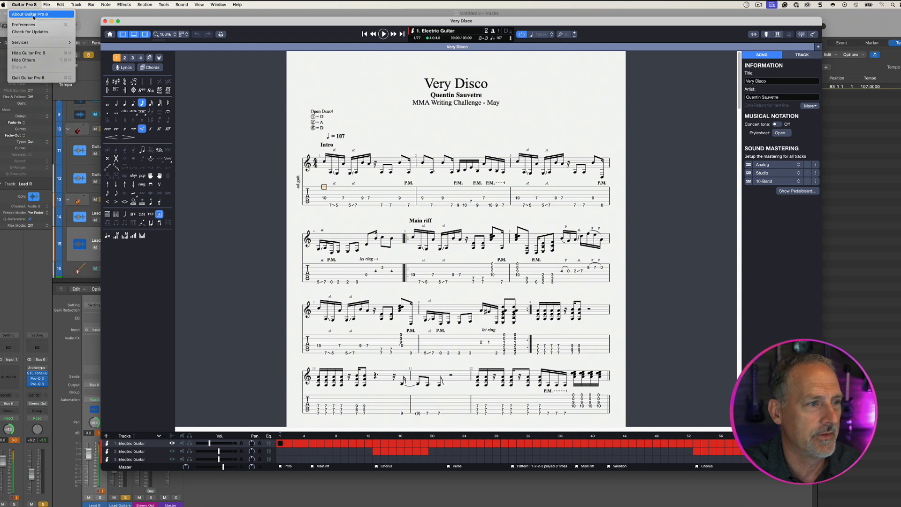
click(28, 23)
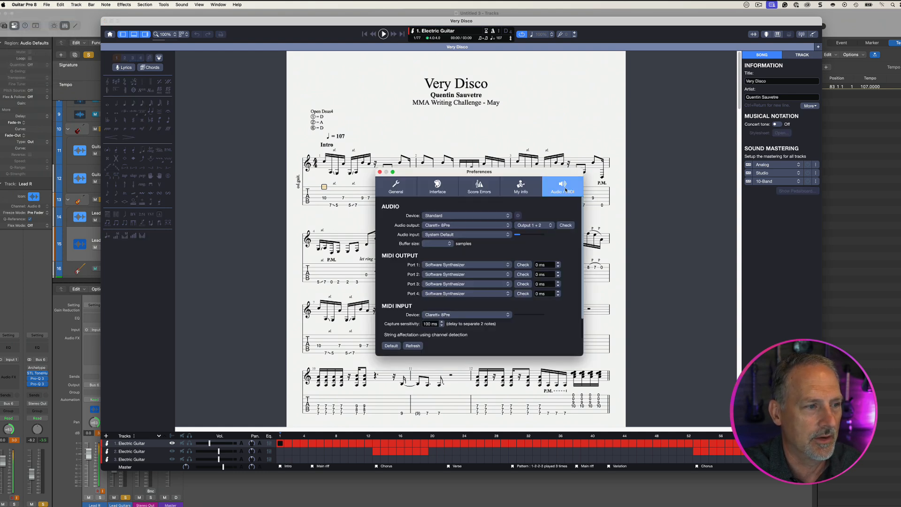
click(538, 266)
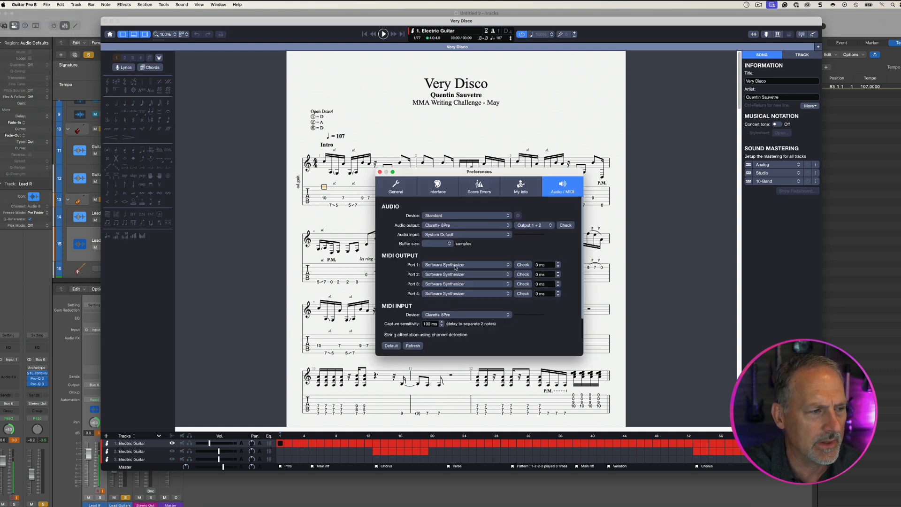
click(507, 267)
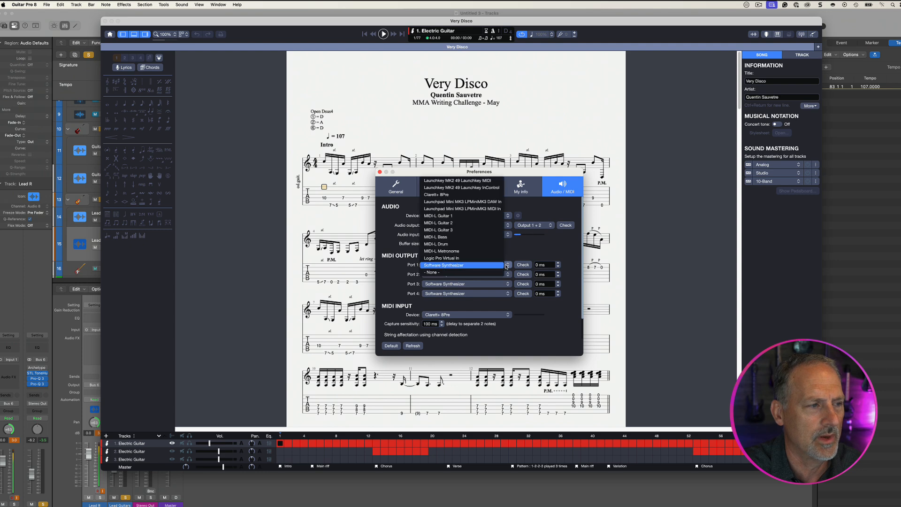
click(438, 216)
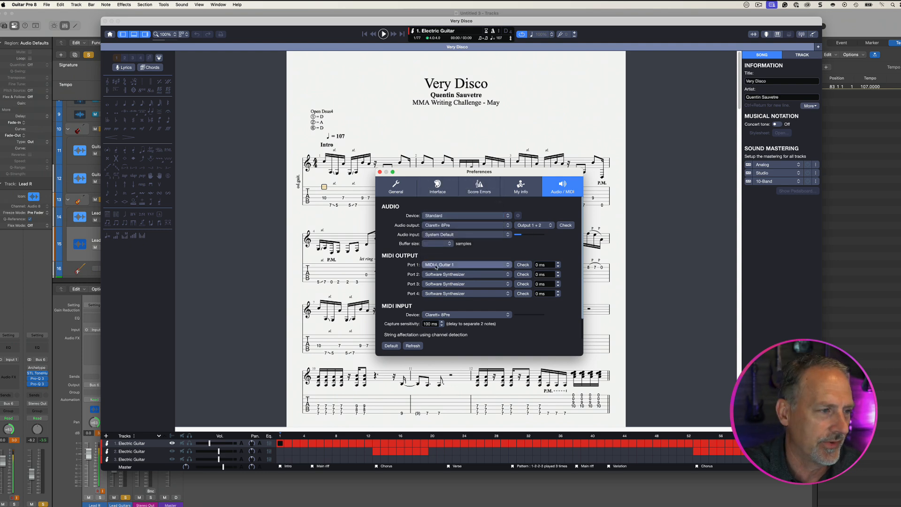
Set MIDI output Port 2 to MIDI-L Guitar 2, Port 3 to MIDI-L Guitar 3 and Port 4 to MIDI-L Metronome, and close the preferences
click(467, 274)
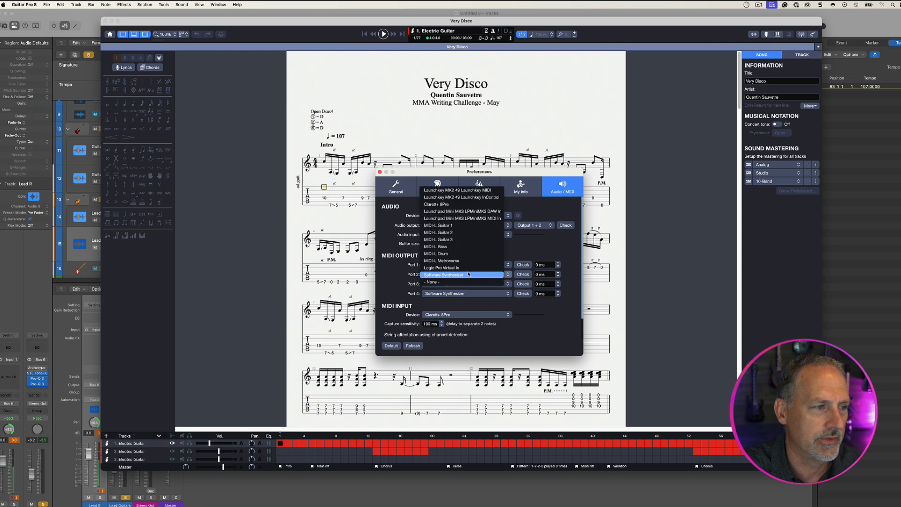
click(462, 233)
click(465, 284)
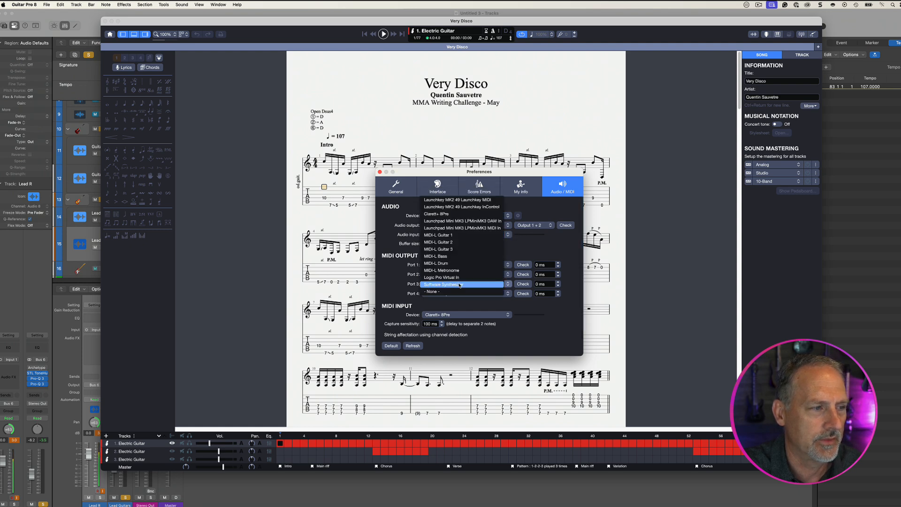
click(463, 243)
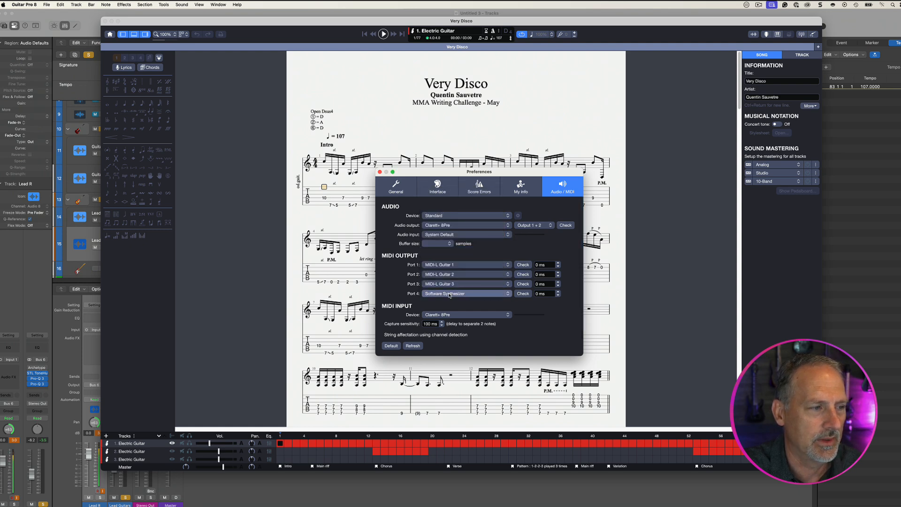
click(453, 294)
click(446, 280)
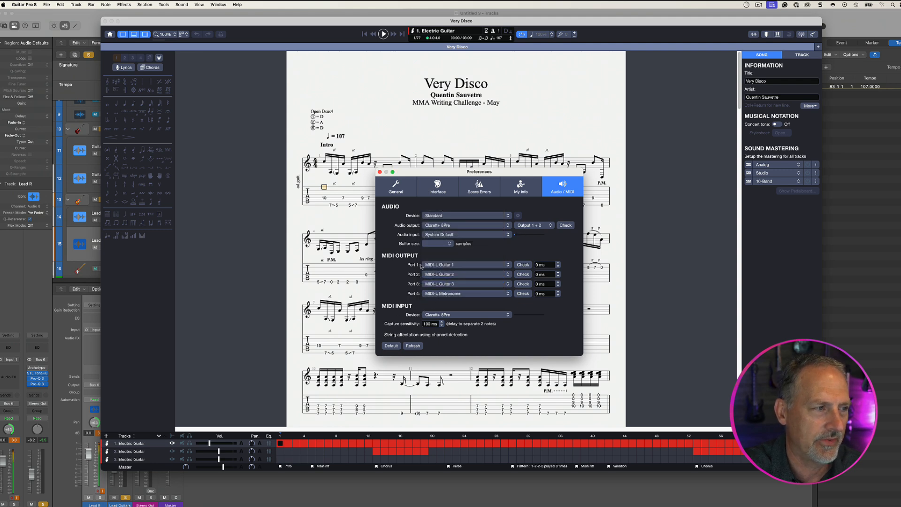
click(380, 172)
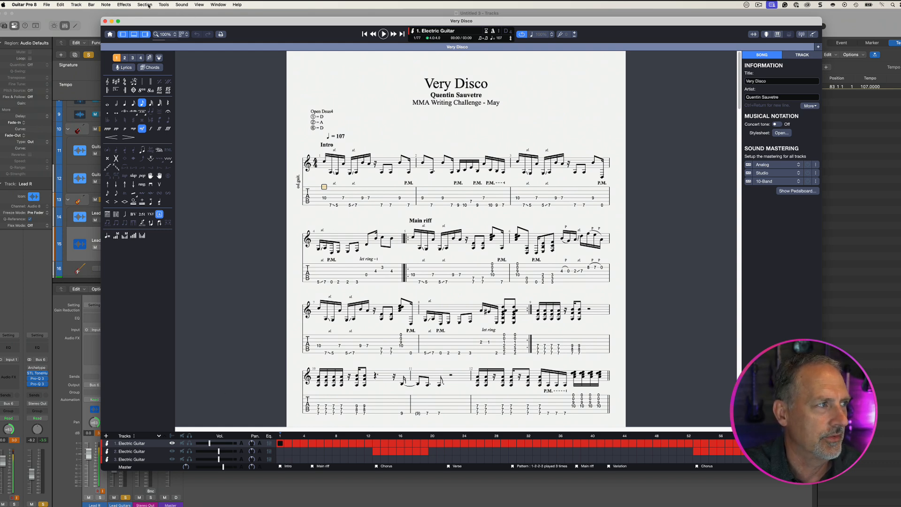
Switch all tracks of the Very Disco score to MIDI sound and go back to the first Electric Guitar track
click(180, 5)
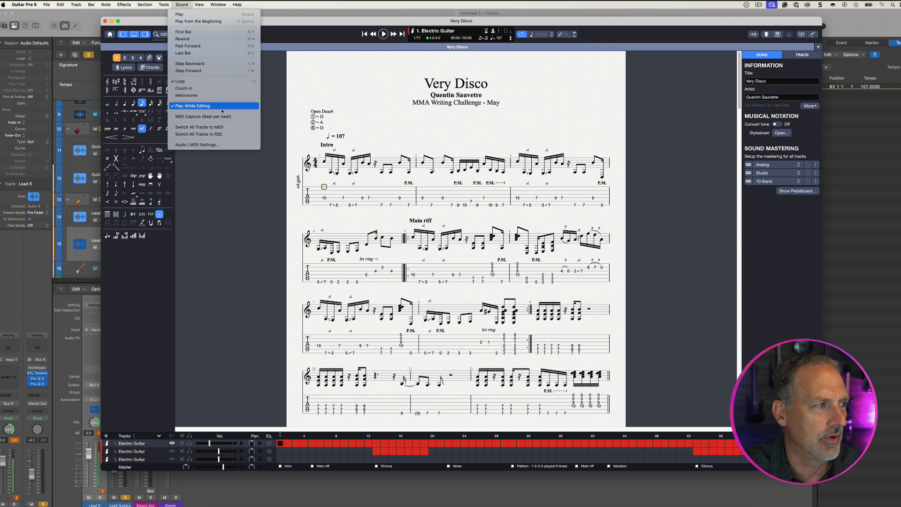
click(209, 128)
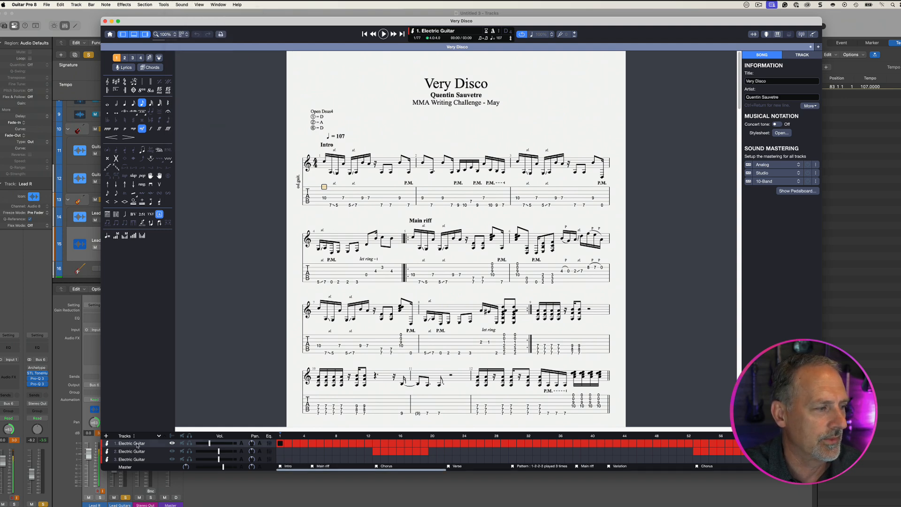
click(139, 451)
click(138, 459)
click(139, 443)
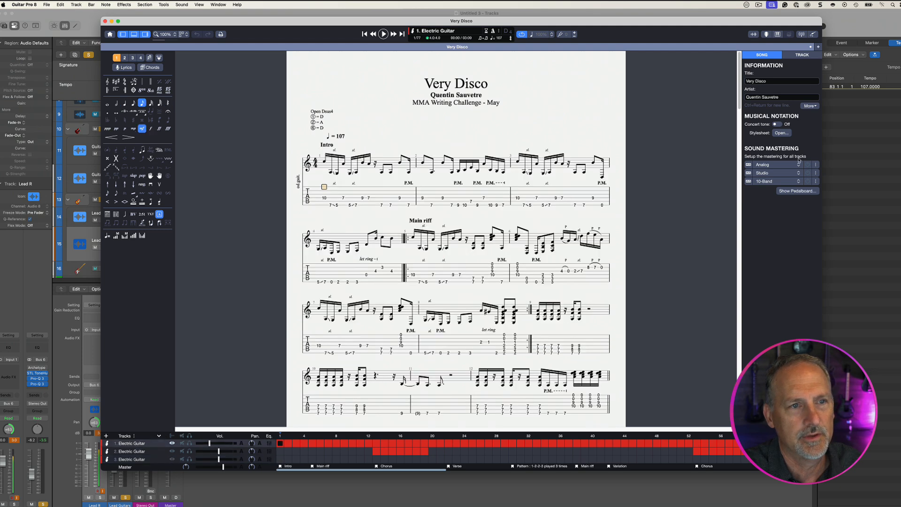
In the track MIDI settings, assign Port MIDI-L Guitar 1 to the first Electric Guitar track and Port MIDI-L Guitar 2 to the second
click(803, 54)
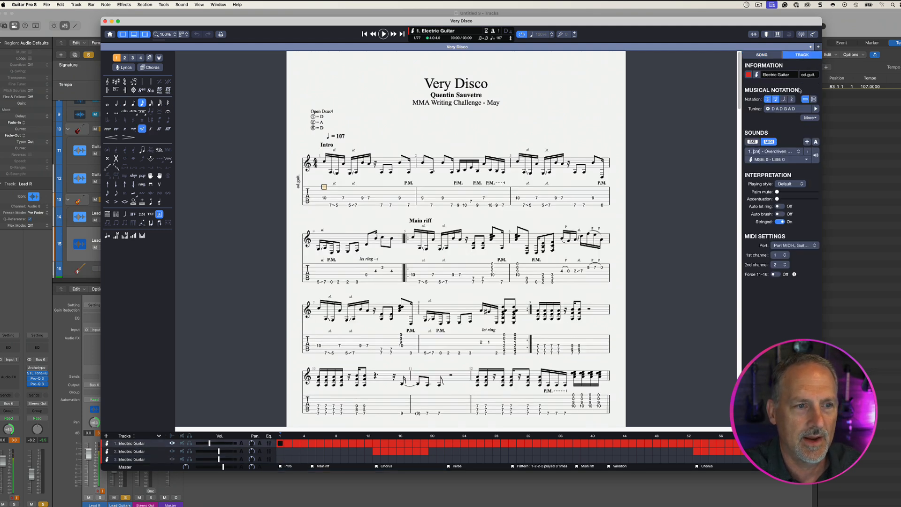
click(800, 246)
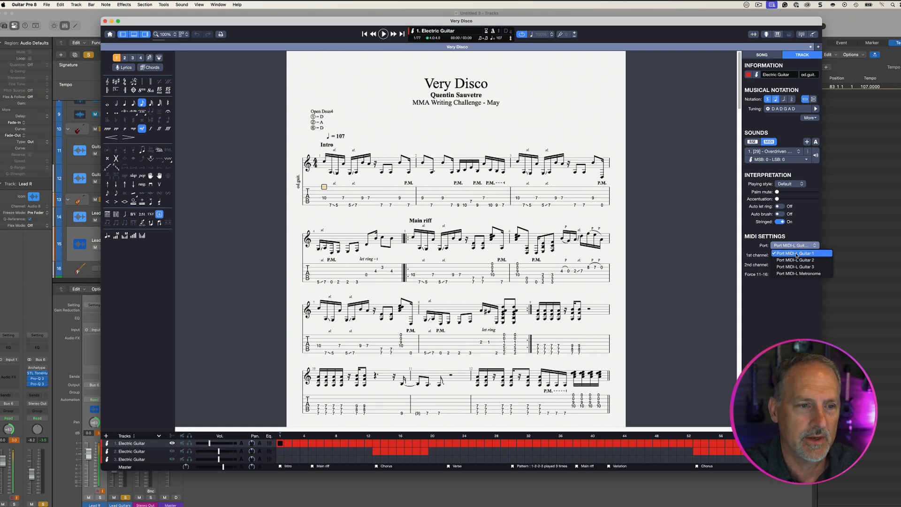
click(801, 253)
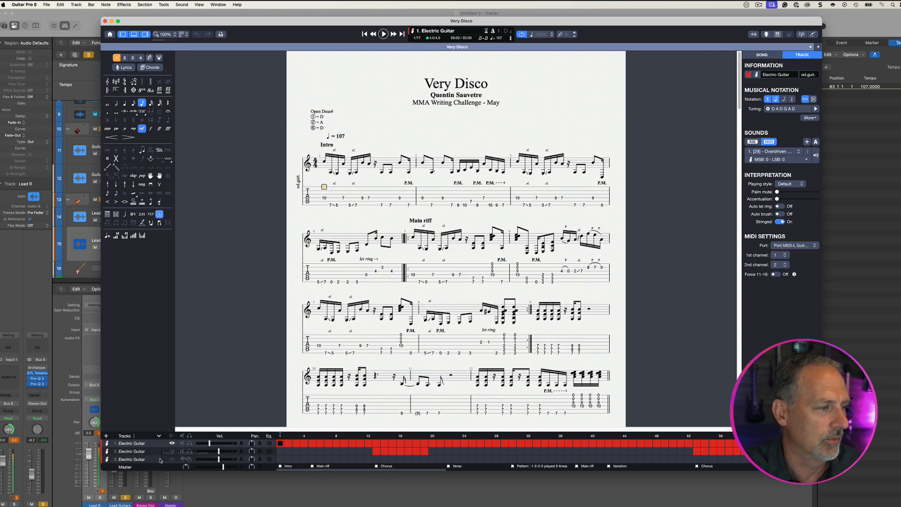
click(132, 451)
click(803, 245)
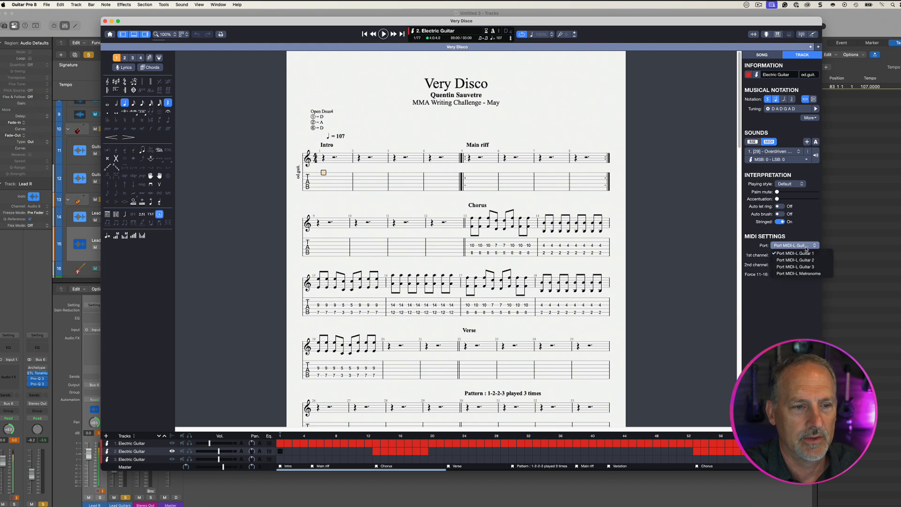
click(807, 263)
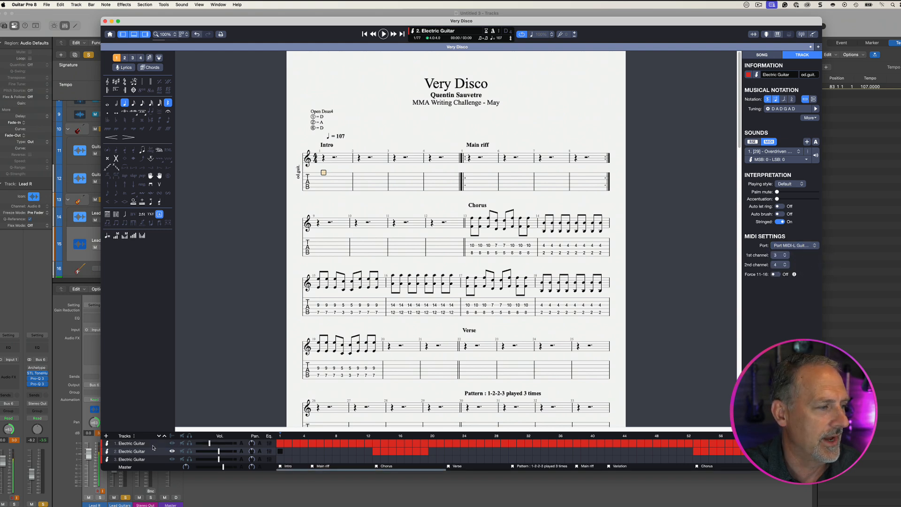
Test the MIDI output by briefly playing the score with the third Electric Guitar track selected, and again with the first
click(141, 459)
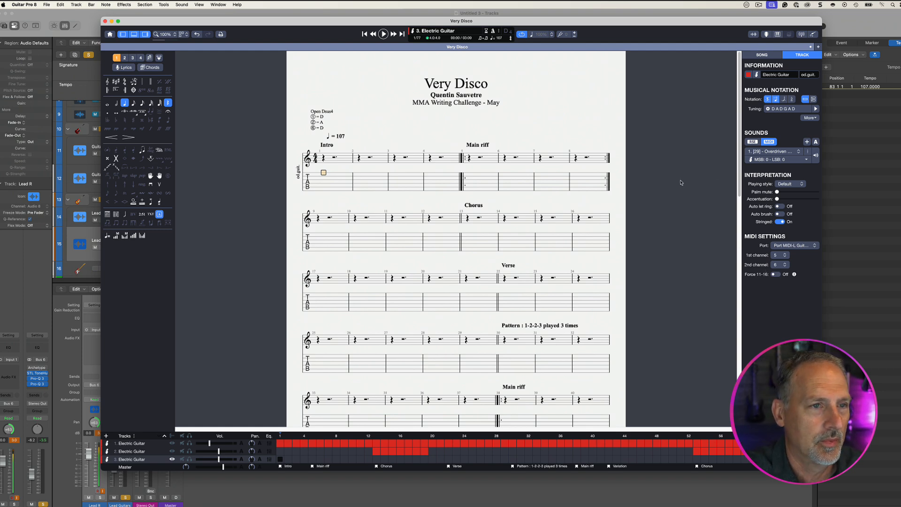
click(383, 34)
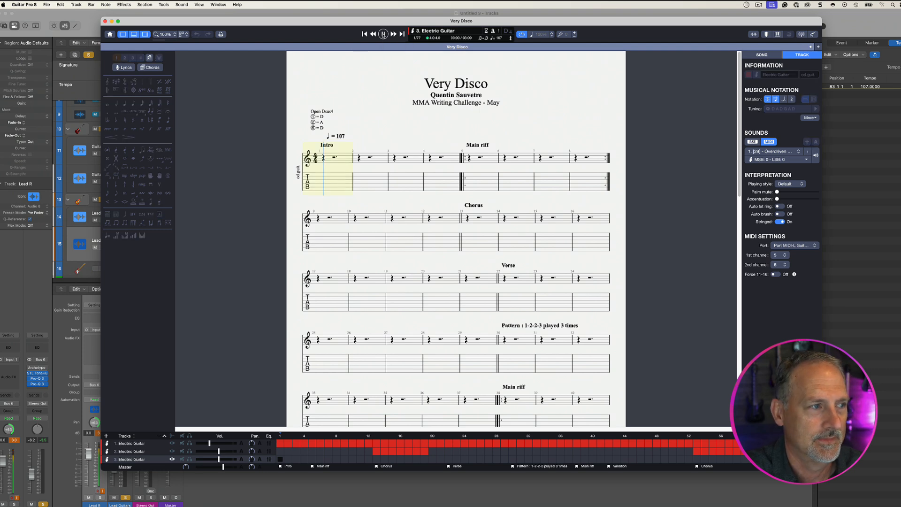
click(383, 34)
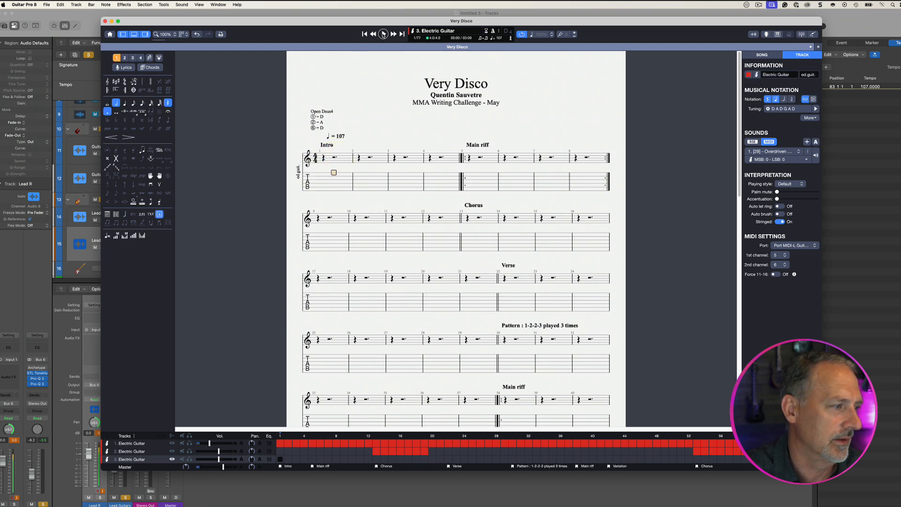
click(136, 443)
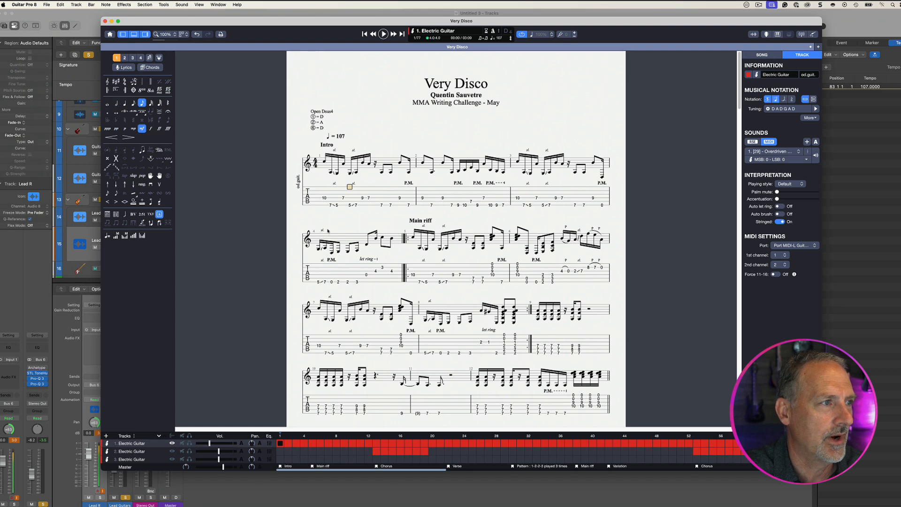
click(383, 34)
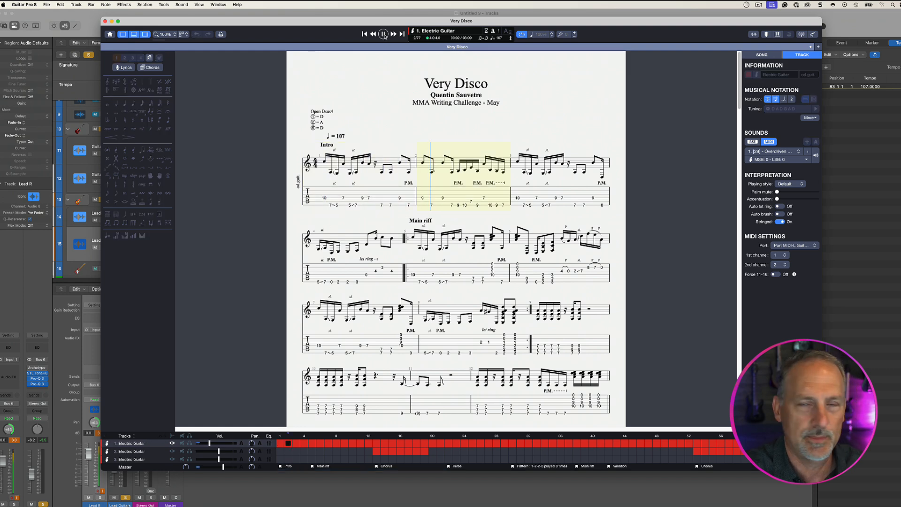
click(383, 33)
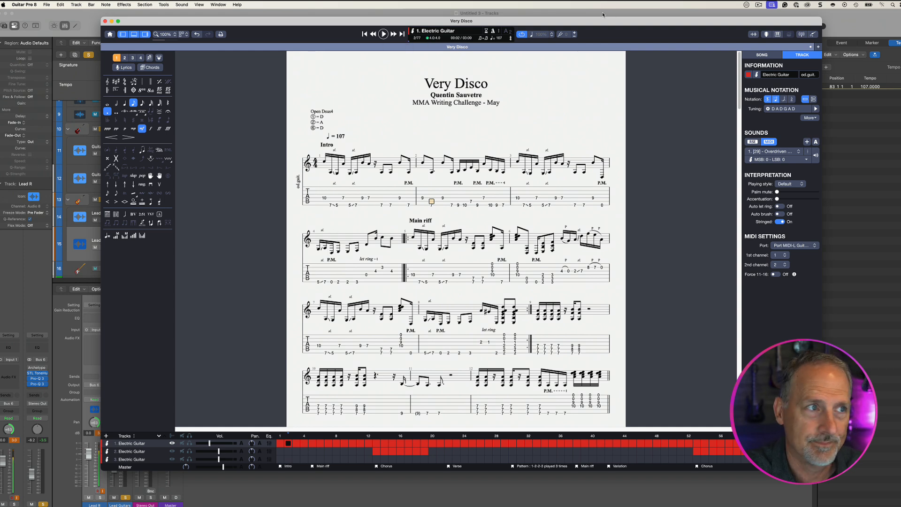
Switch to Logic Pro and select the Rythm Guitars track stack
click(89, 20)
scroll(138, 153, up, 5)
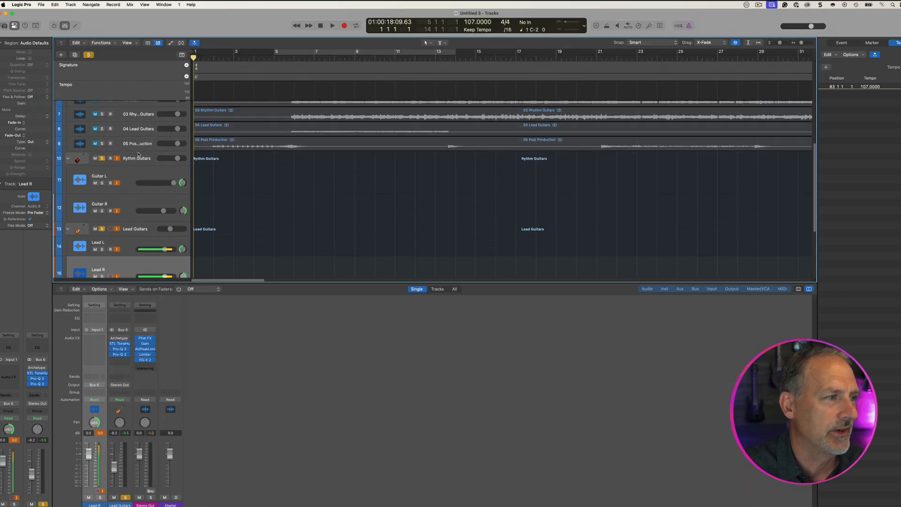
scroll(139, 154, down, 2)
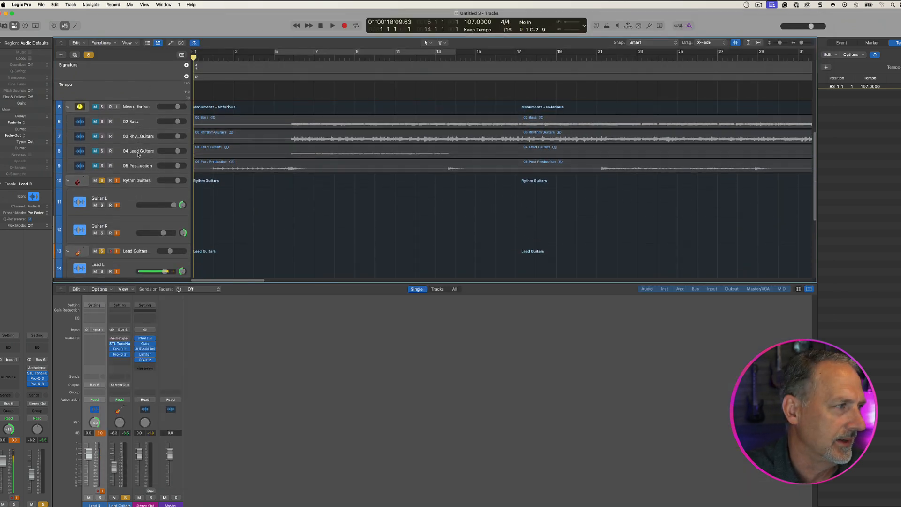
click(143, 181)
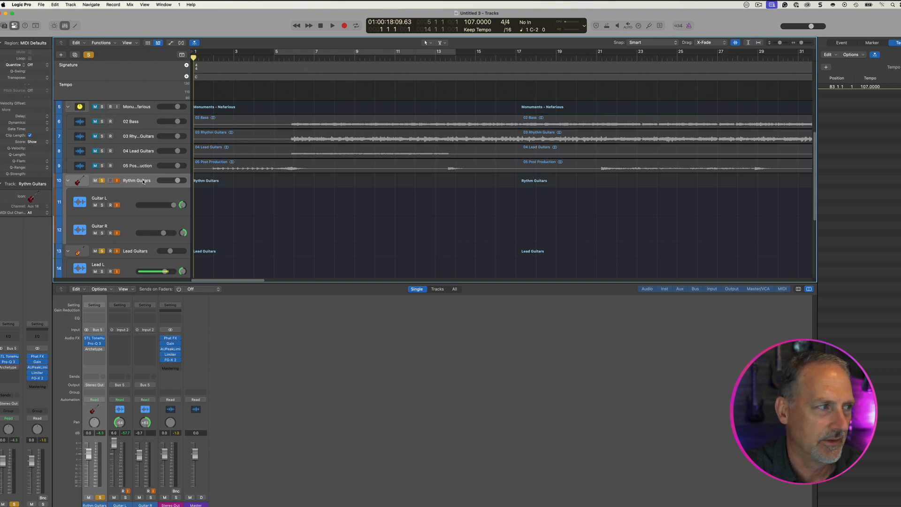
right_click(143, 182)
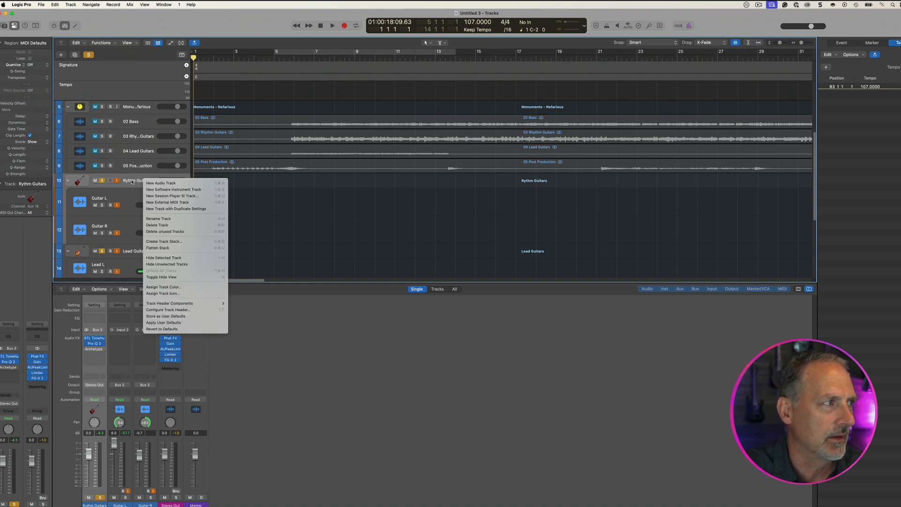
click(151, 28)
click(70, 5)
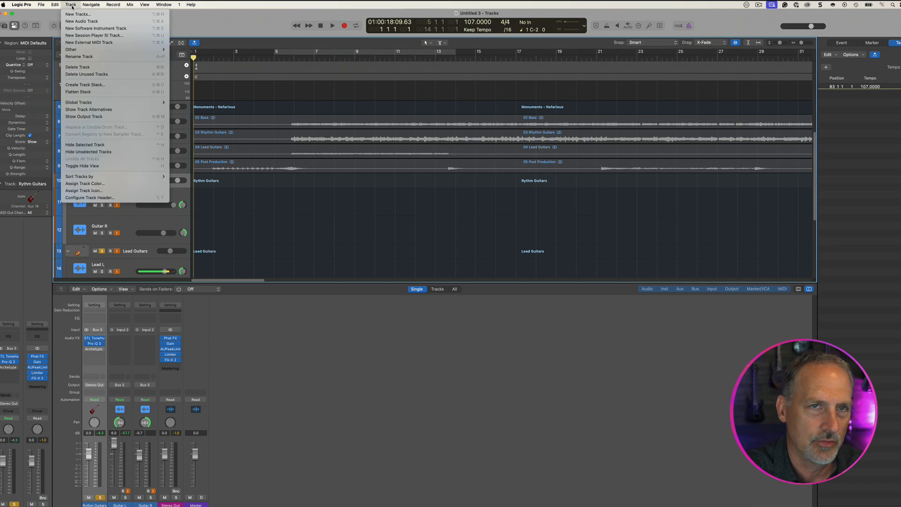
Add a new software instrument track from the Rythm Guitars stack and move it between Guitar L and Guitar R
mouse_move(91, 5)
click(137, 180)
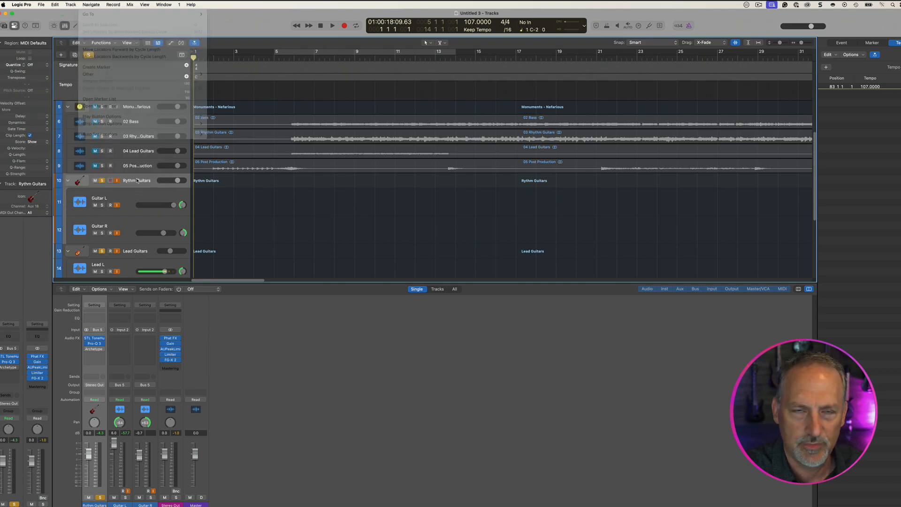
right_click(137, 180)
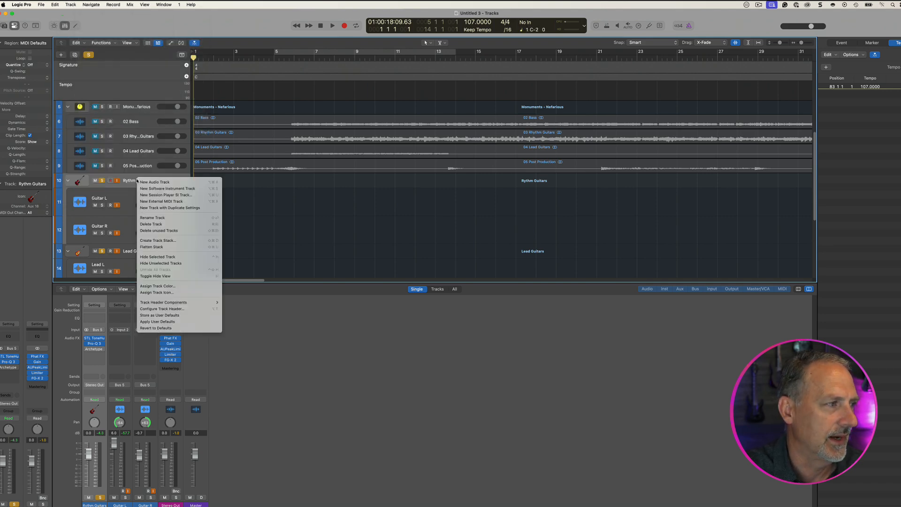
click(160, 189)
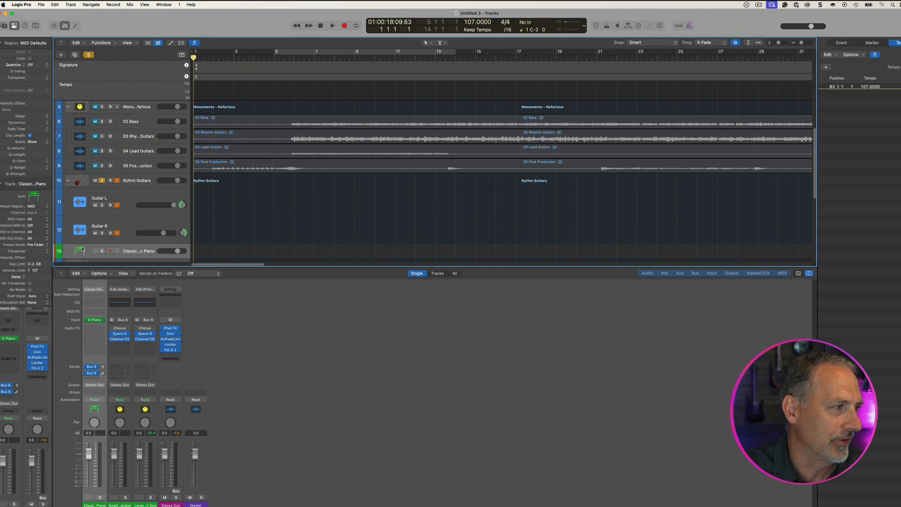
drag(106, 249, 101, 220)
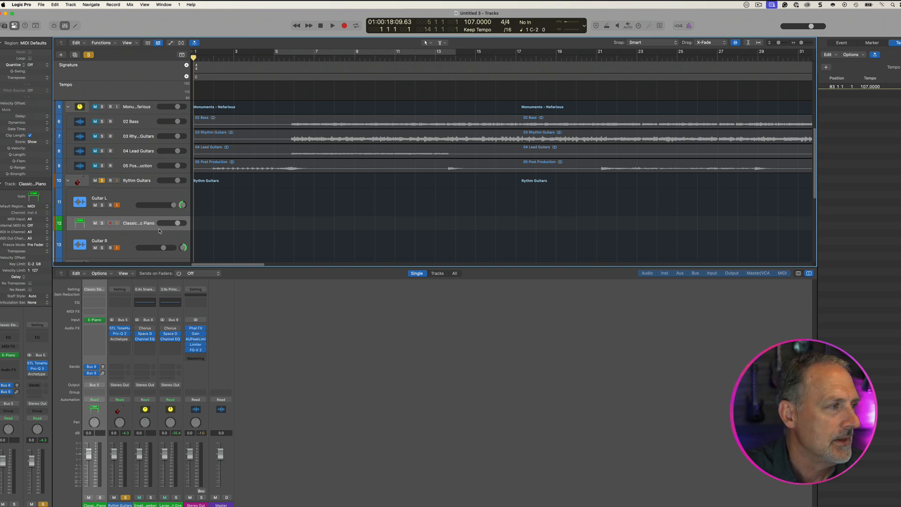
Rename the new Classic Electric Piano track as GP G1 Midi
double_click(138, 224)
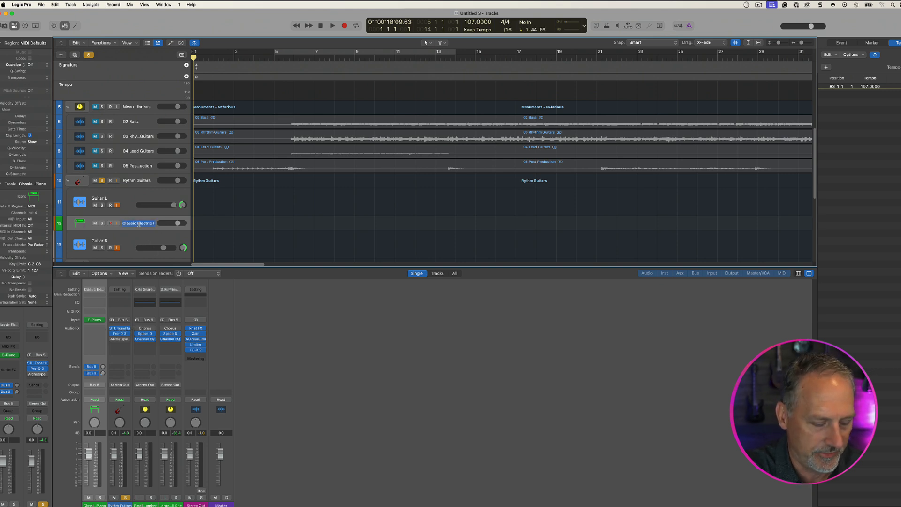
text(GP)
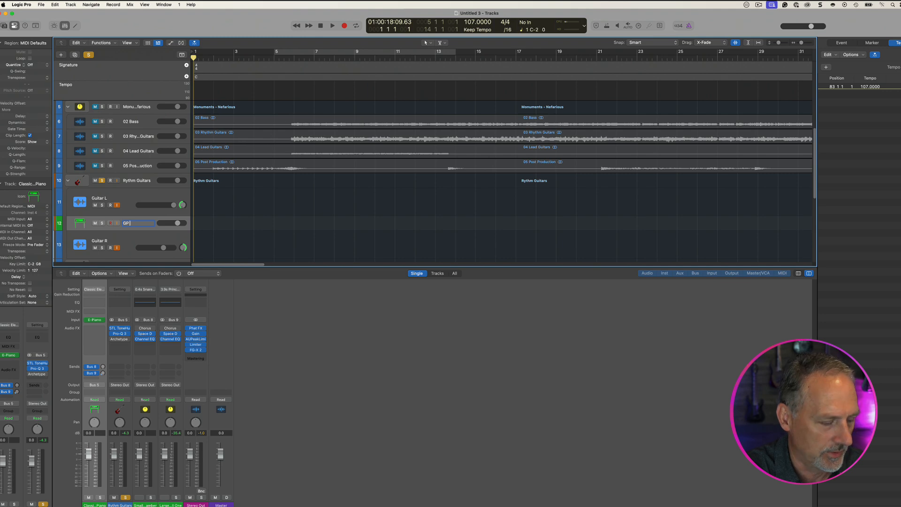
text( G1 M)
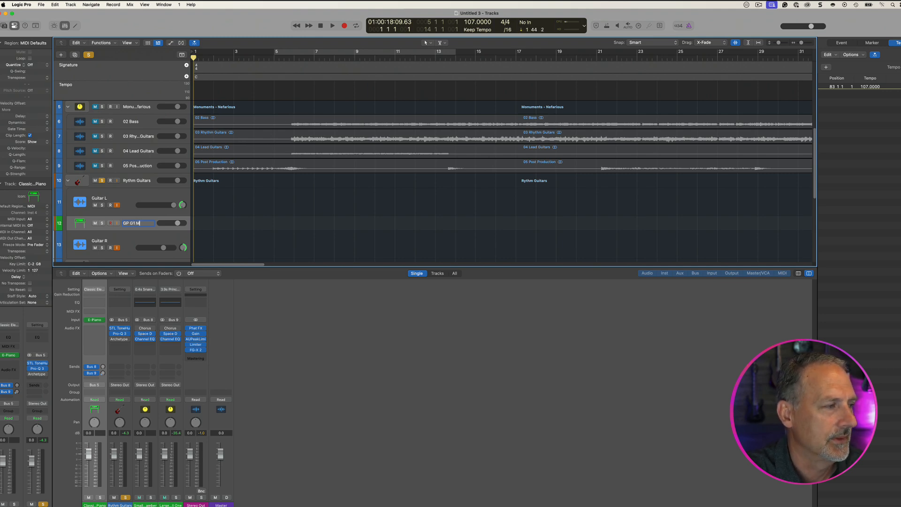
text(idi)
key(Return)
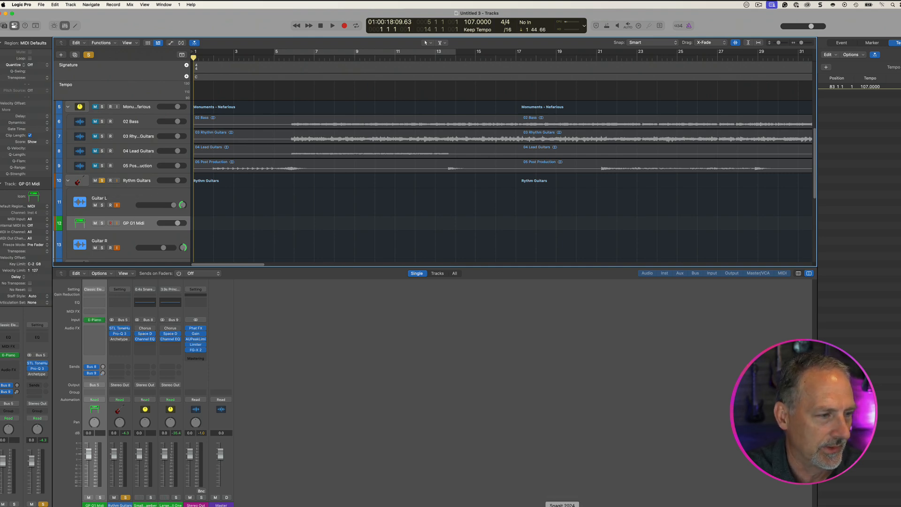
Switch to Guitar Pro and play a few bars of the first Electric Guitar track to test the MIDI connection to Logic Pro
click(599, 498)
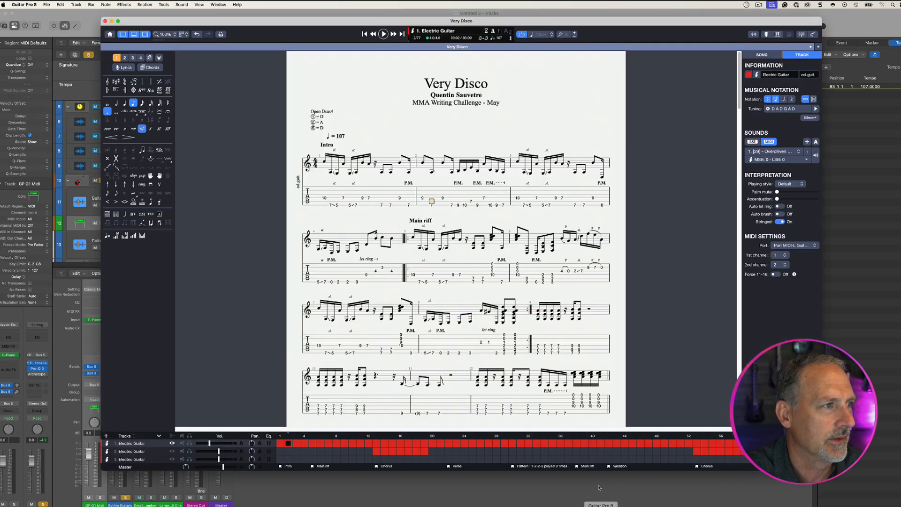
click(383, 34)
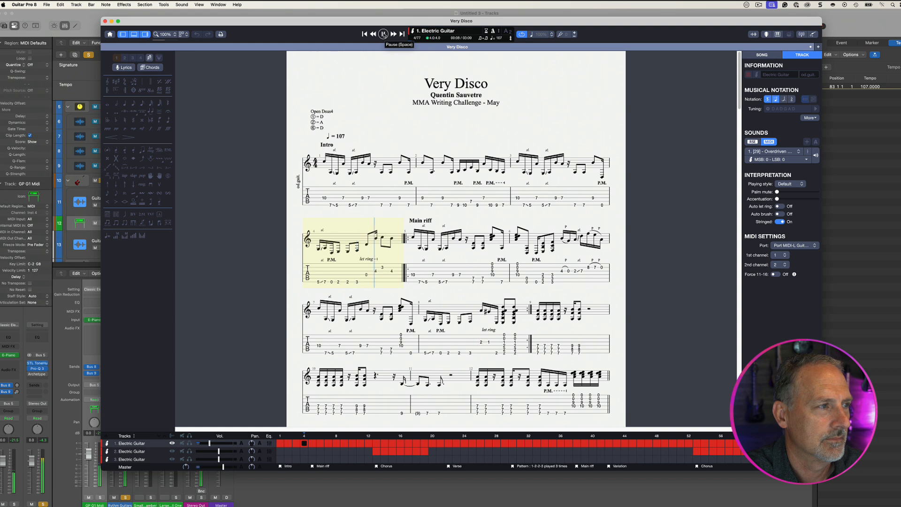
click(383, 34)
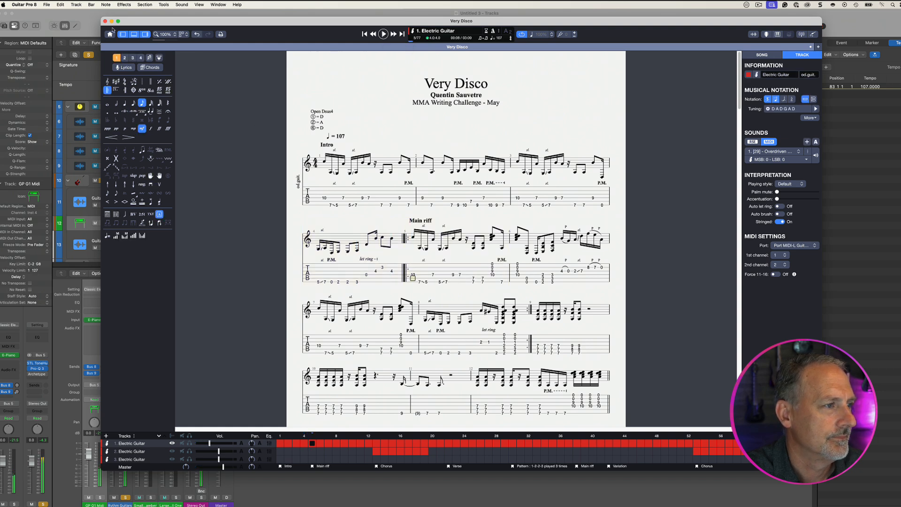
Switch to Logic Pro, turn off input monitoring on Guitar R, and bypass STL ToneHub and Pro-Q 3 on the Rythm Guitars stack
key(super+Tab)
click(117, 247)
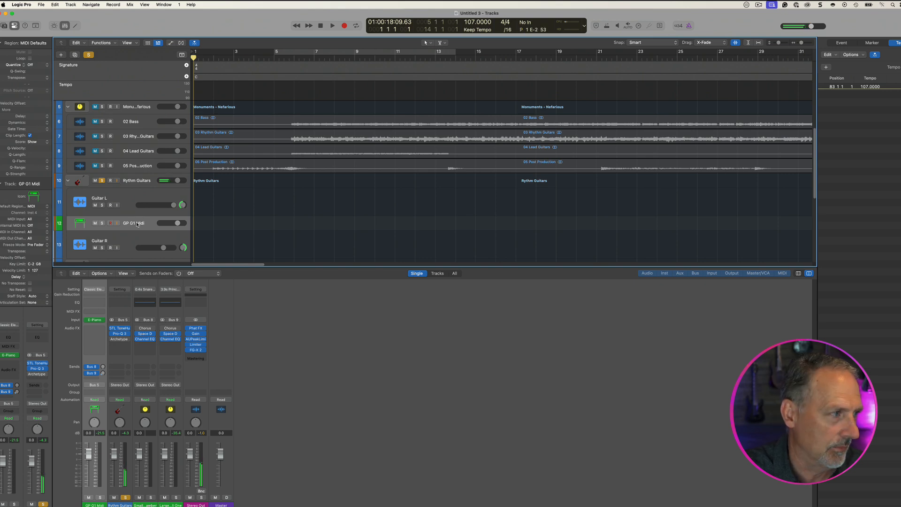
click(139, 185)
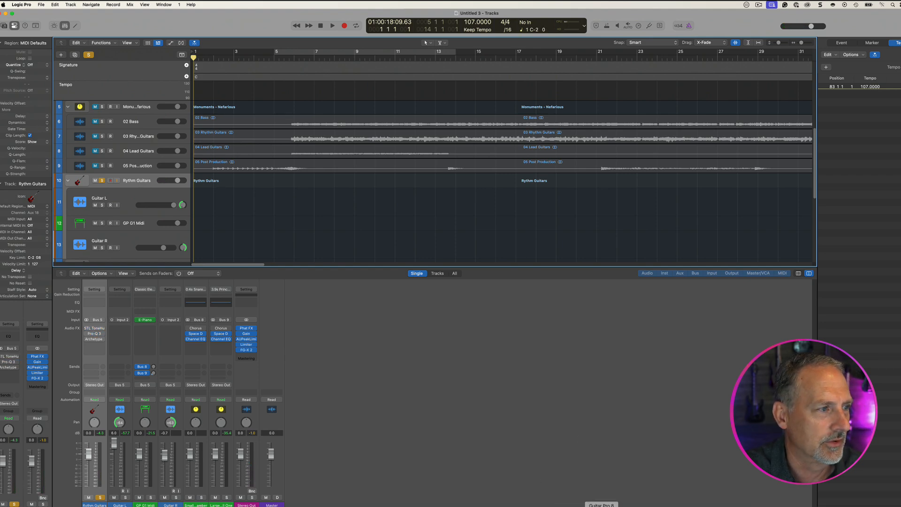
Switch to Guitar Pro and play short passages of the first Electric Guitar track from the Intro and from the third line of the score
click(603, 505)
click(331, 202)
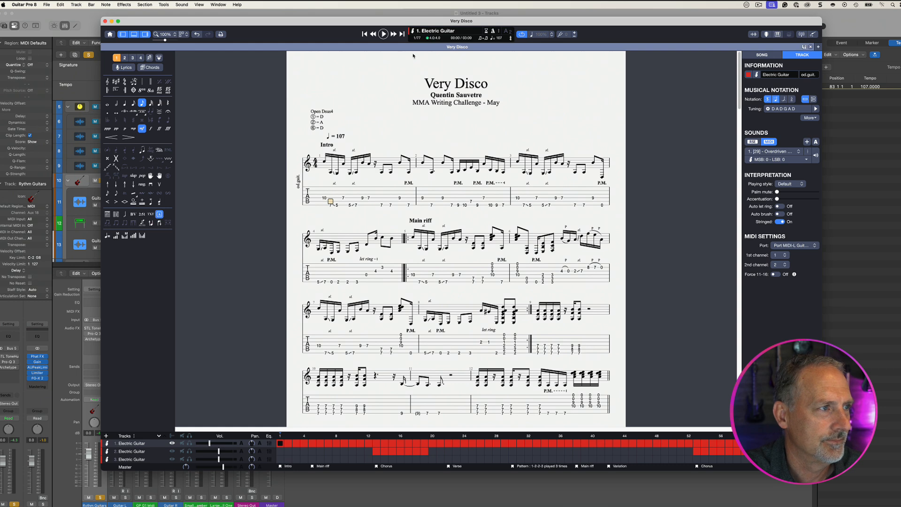
click(383, 34)
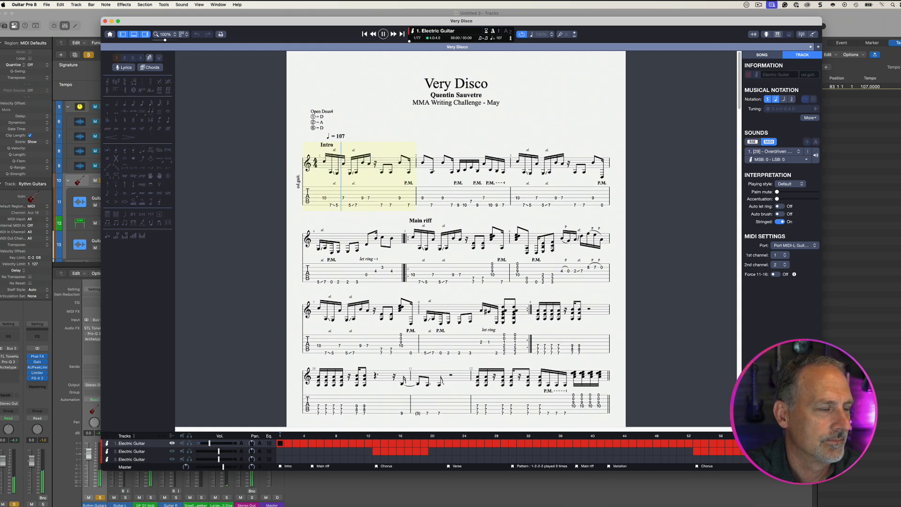
click(383, 34)
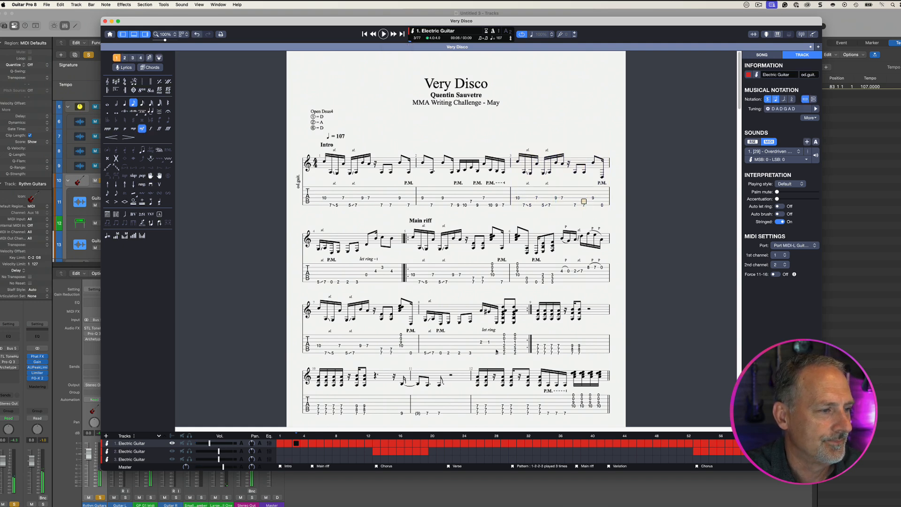
click(392, 349)
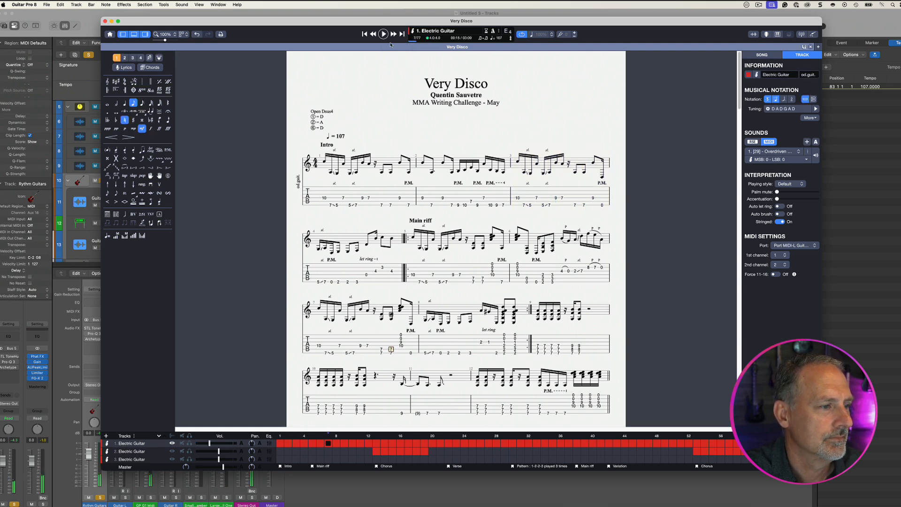
key(space)
key(space)
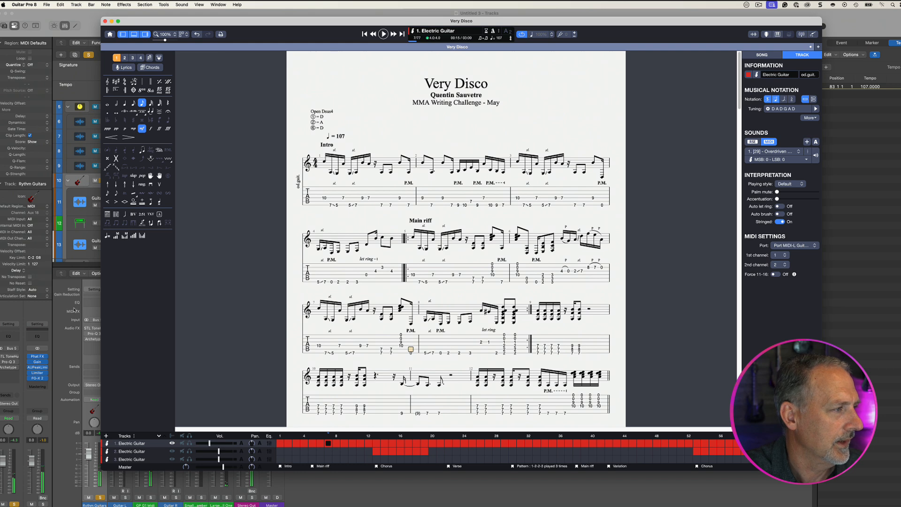
Switch to Logic Pro and change the GP G1 Midi track's icon to an electric guitar from the Guitar category
click(84, 230)
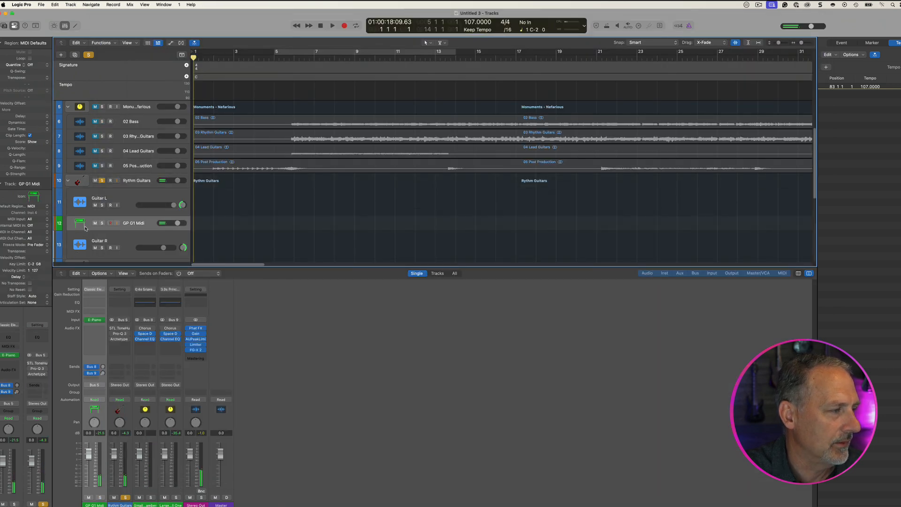
click(81, 225)
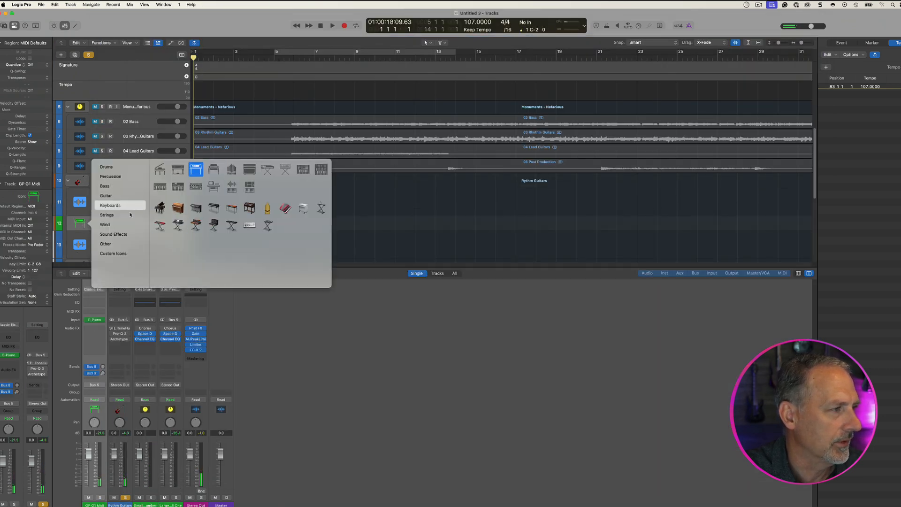
click(106, 196)
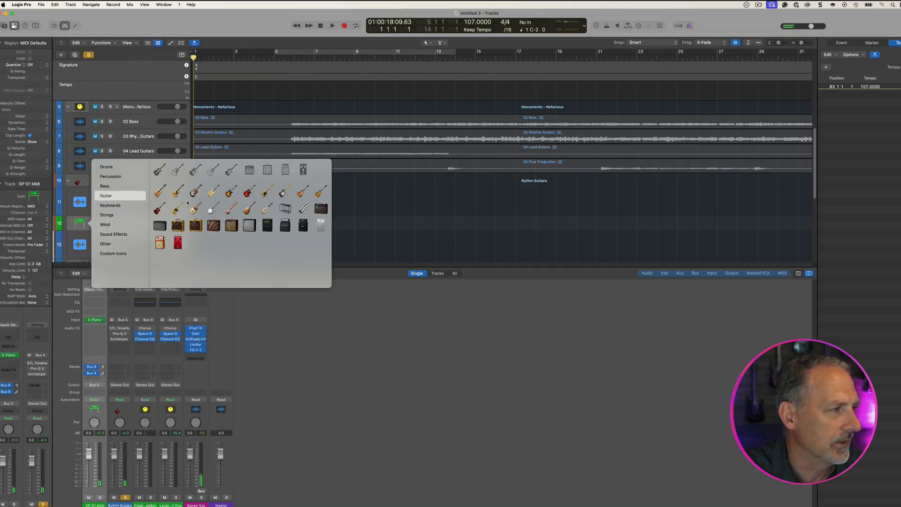
click(193, 170)
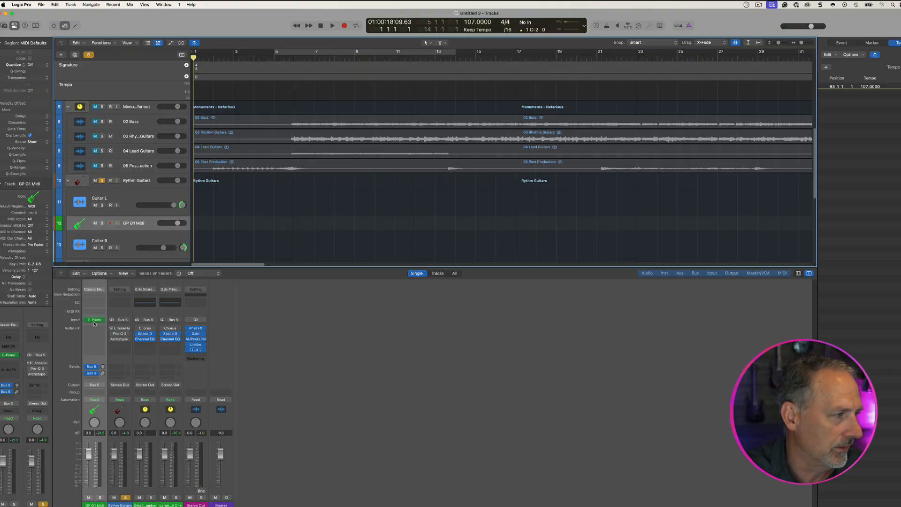
Replace the GP G1 Midi track's electric piano with the Solemn Tones Odin II instrument and load its Guitar 1 preset
click(104, 321)
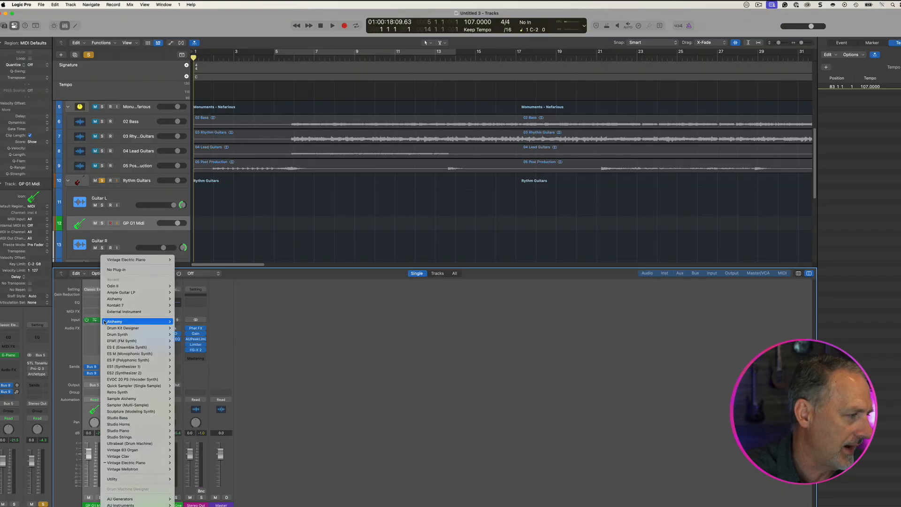
mouse_move(123, 504)
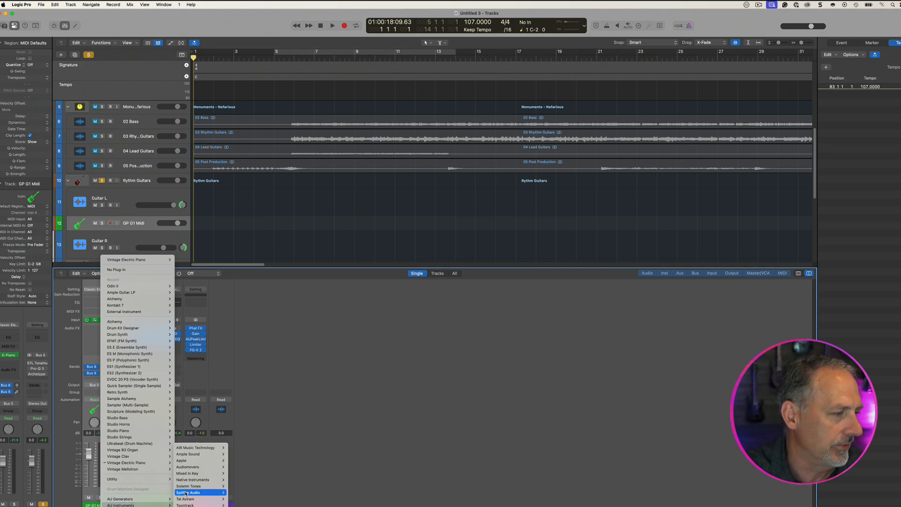
mouse_move(214, 486)
click(262, 486)
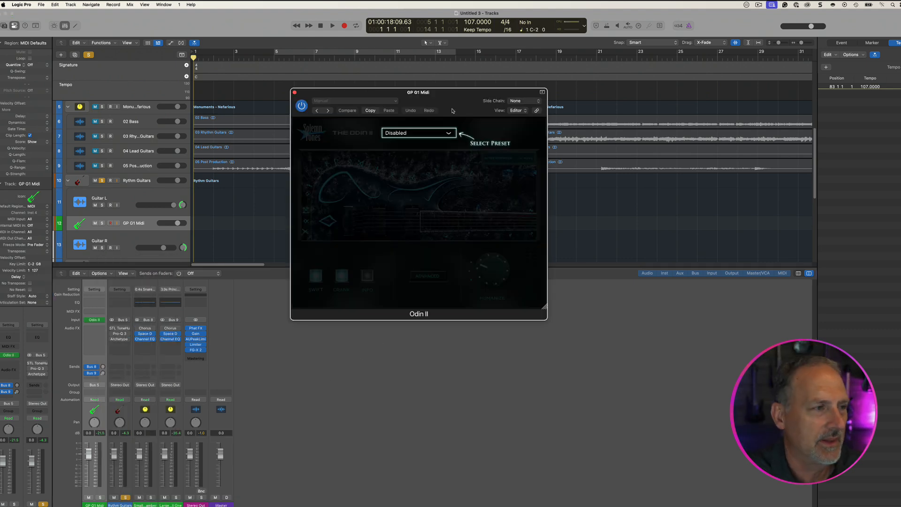
click(429, 137)
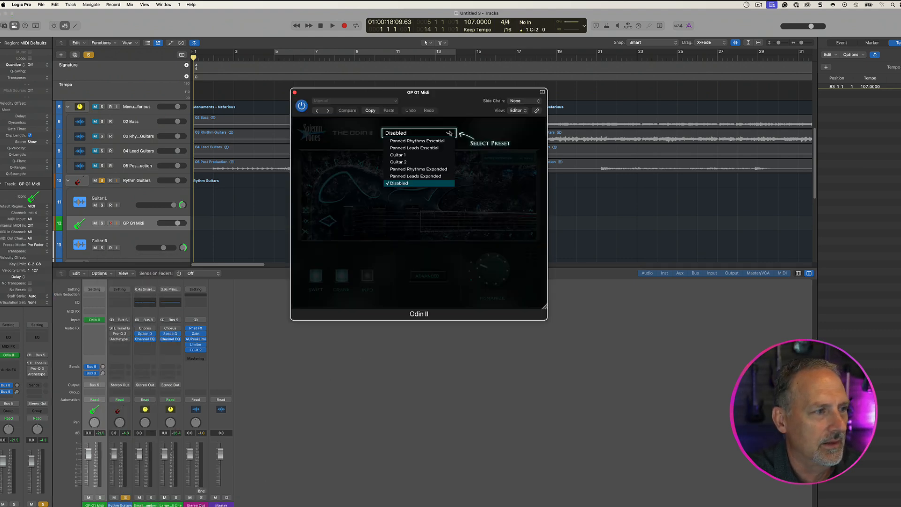
click(409, 156)
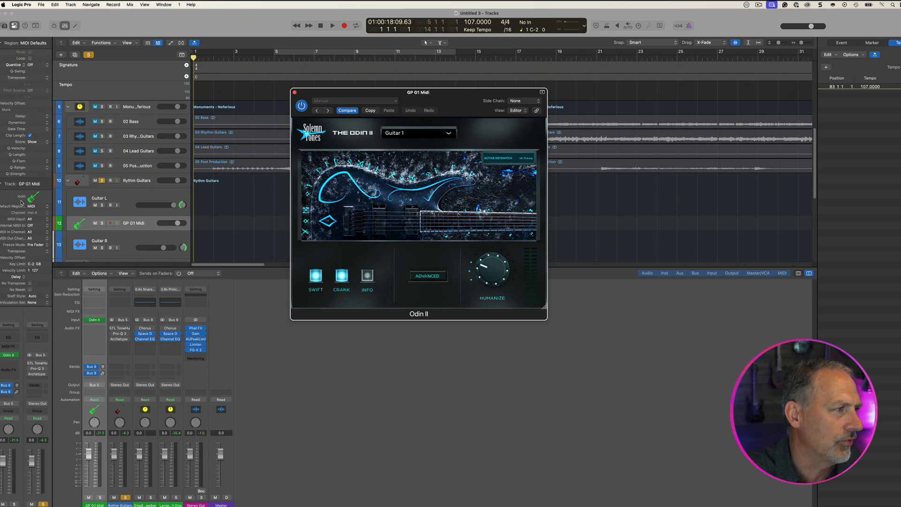
Set the GP G1 Midi track's MIDI input to MIDI-L Guitar 1
double_click(40, 183)
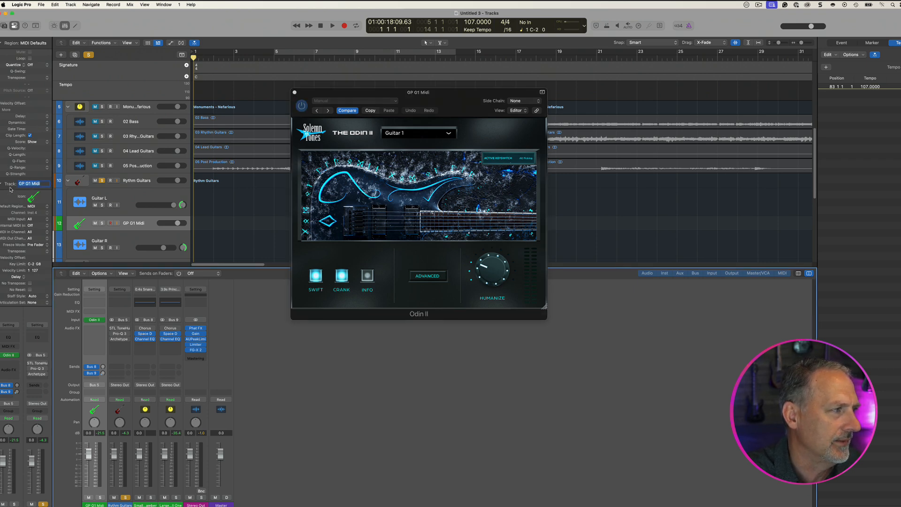
click(10, 187)
click(2, 184)
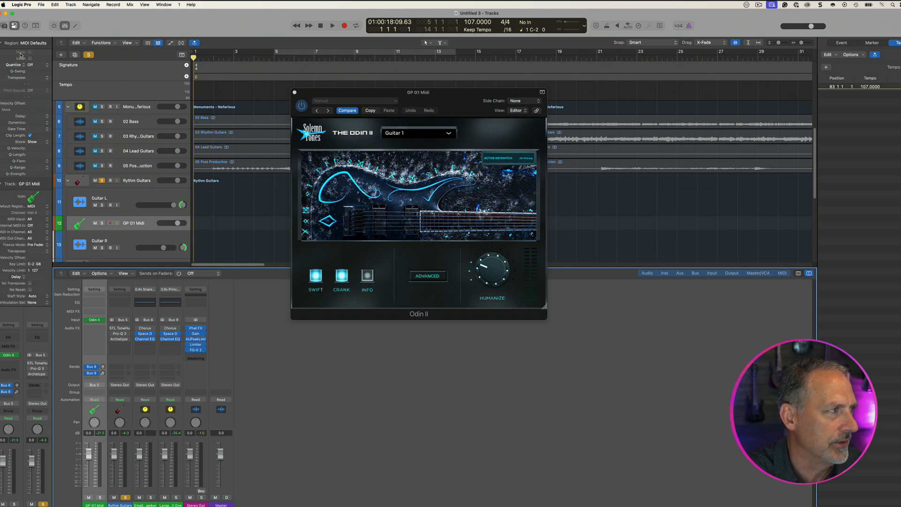
click(14, 26)
click(15, 26)
click(38, 220)
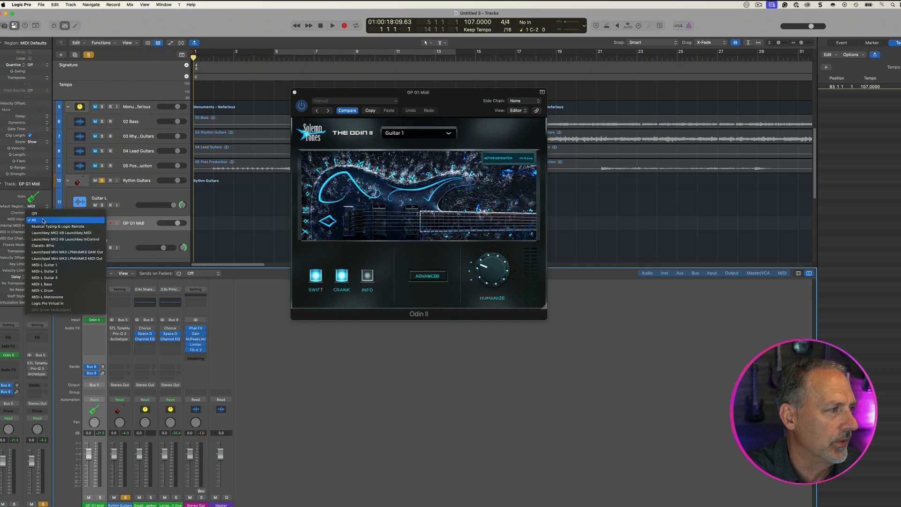
click(57, 265)
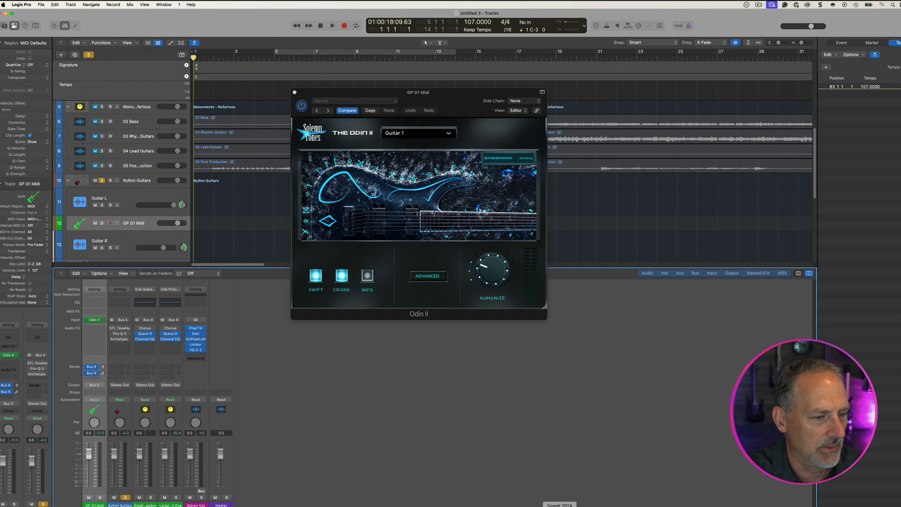
Switch to Guitar Pro and play a few bars of the first Electric Guitar track to hear it through Odin II
click(601, 500)
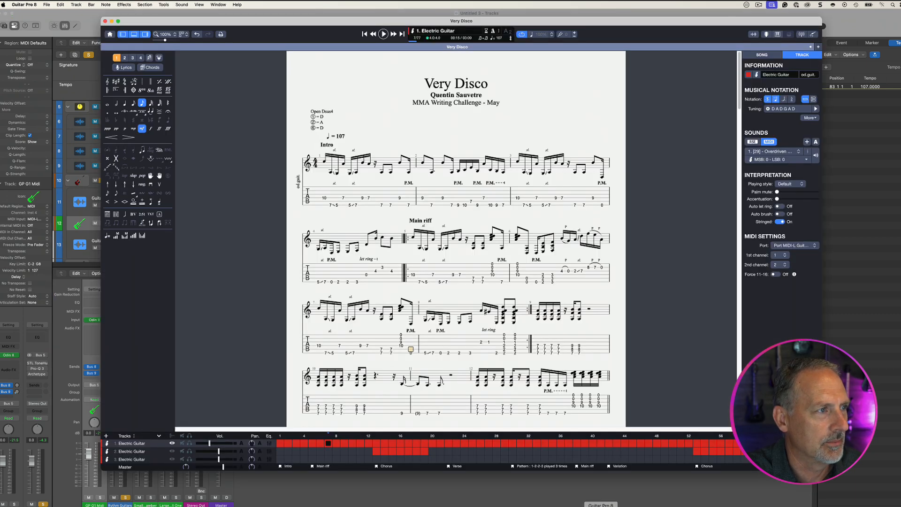
click(384, 33)
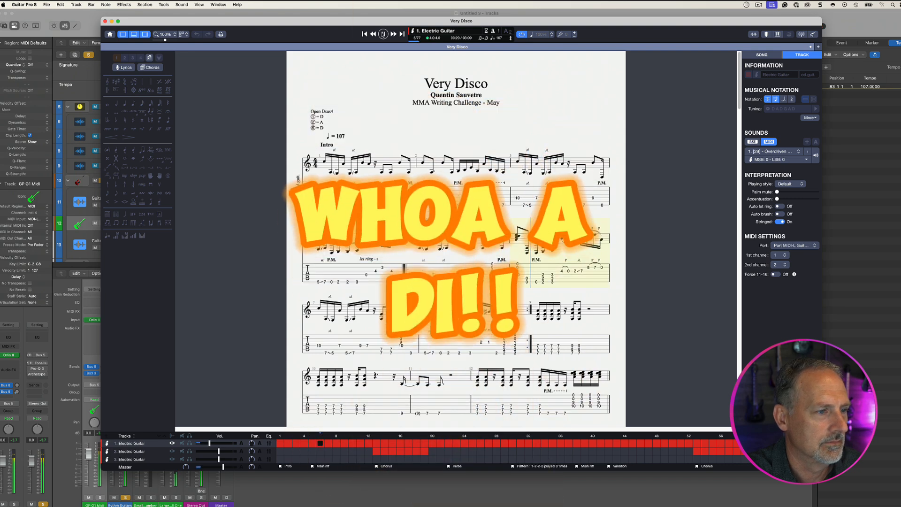
click(383, 34)
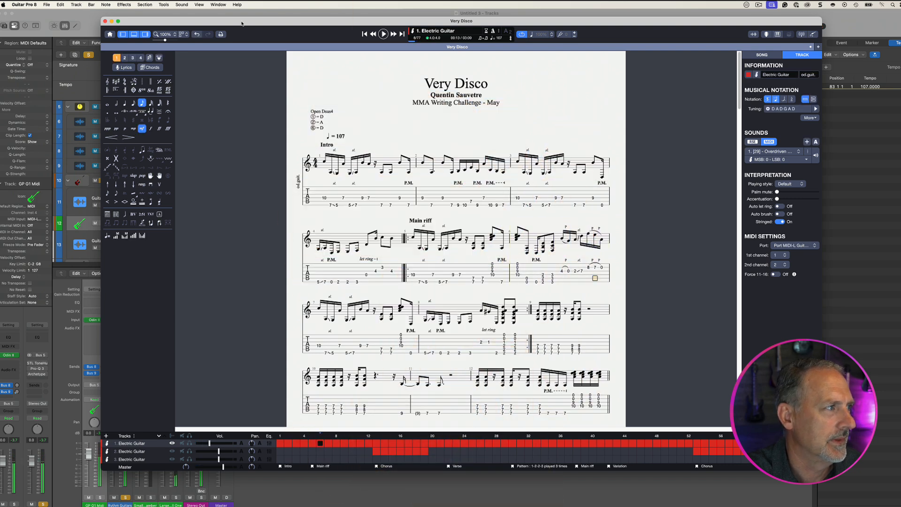
Switch to Logic Pro, bypass the GP G1 Midi track's bus sends, and re-enable STL ToneHub and Pro-Q 3 on the Rythm Guitars stack
key(super+Tab)
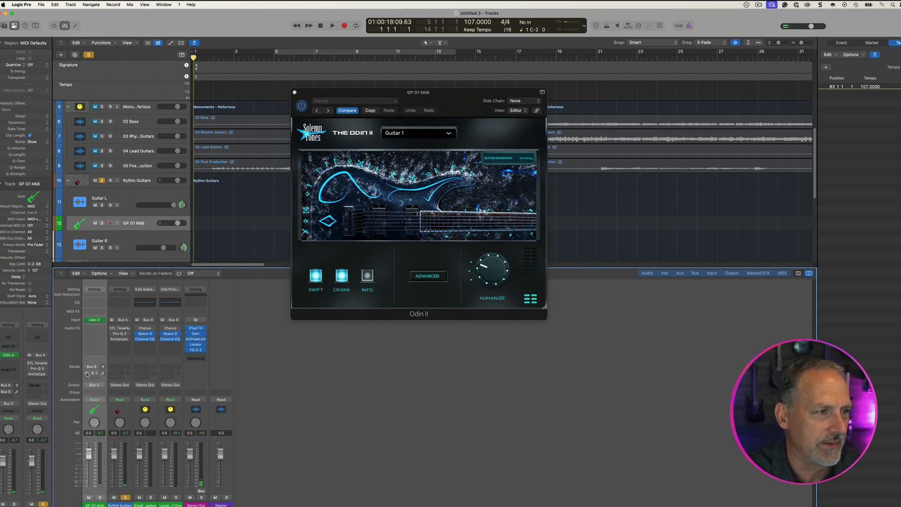
drag(335, 92, 541, 124)
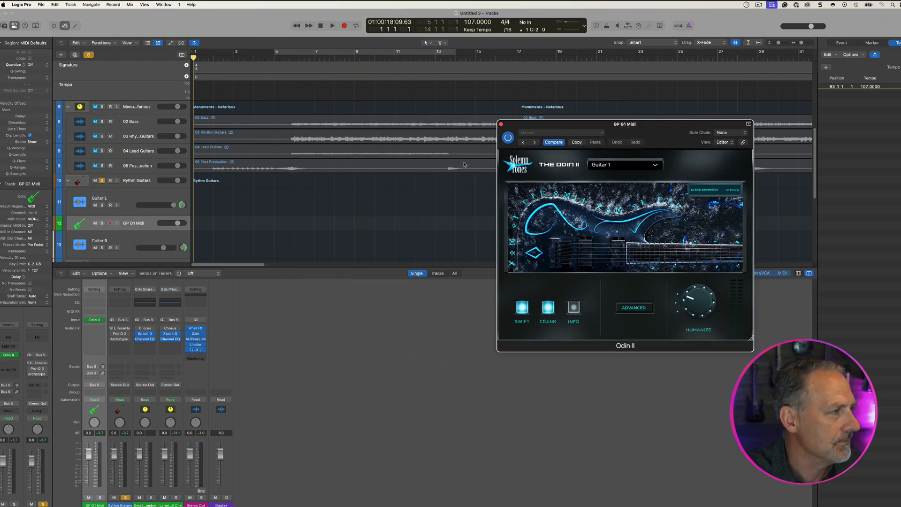
click(139, 180)
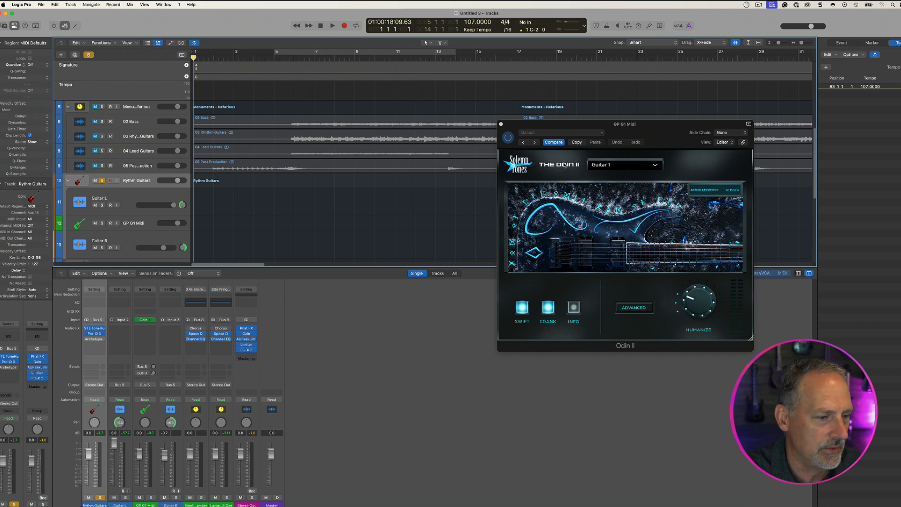
Switch to Guitar Pro, select the first three bars of the Intro, and play them through the Logic Pro guitar effects
click(600, 506)
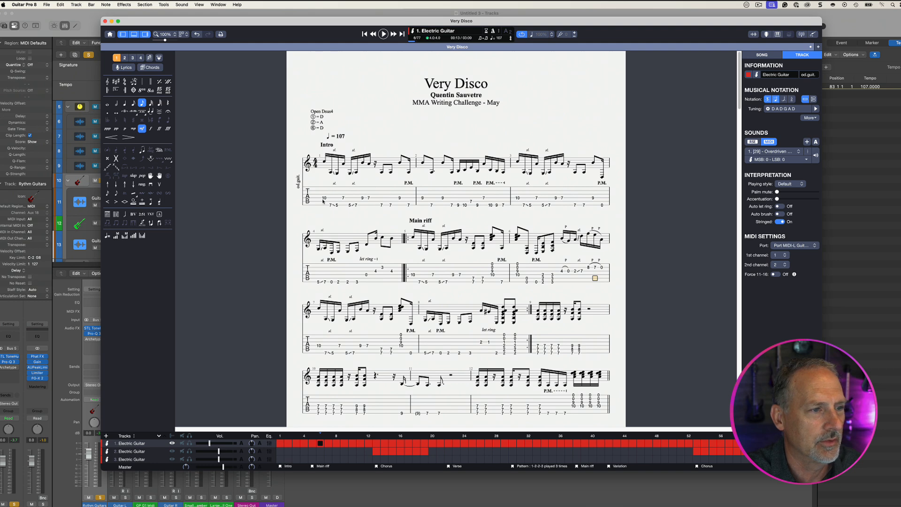
drag(322, 201, 605, 202)
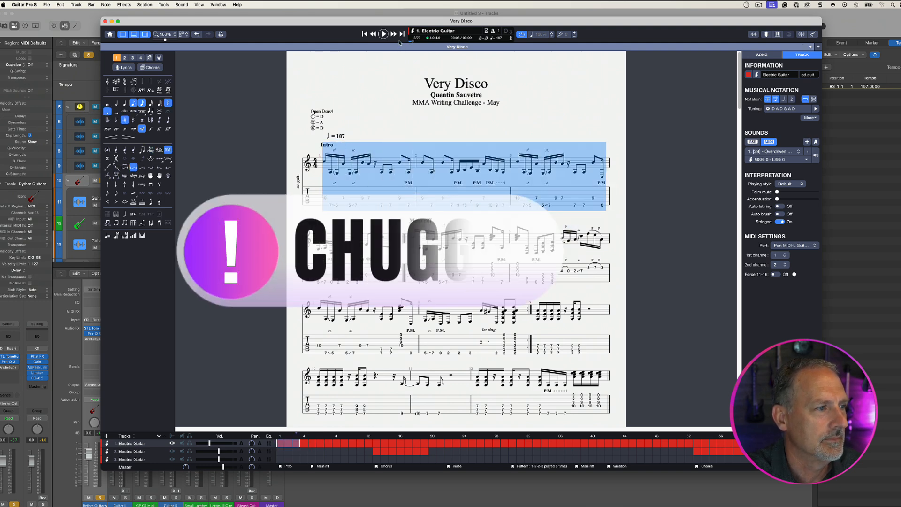
click(383, 33)
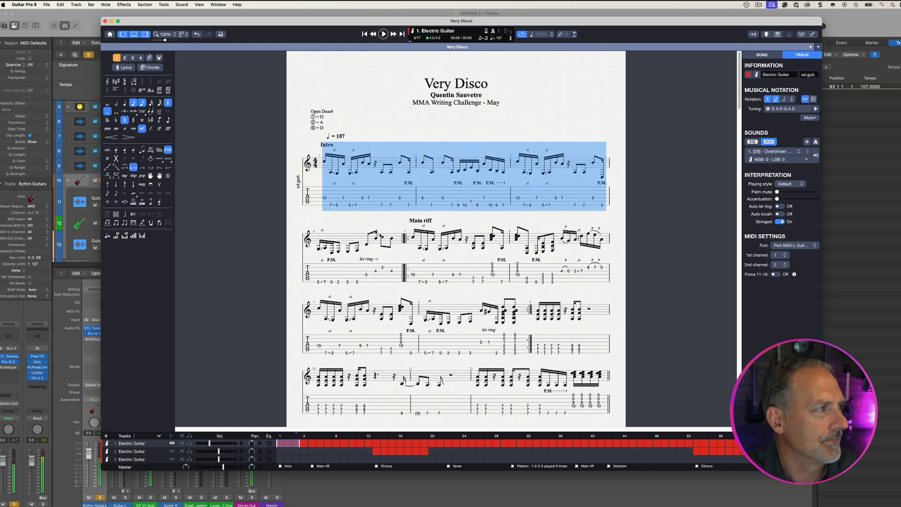
Switch to Logic Pro, close the Odin II window, and collapse the Rythm Guitars track stack
click(94, 17)
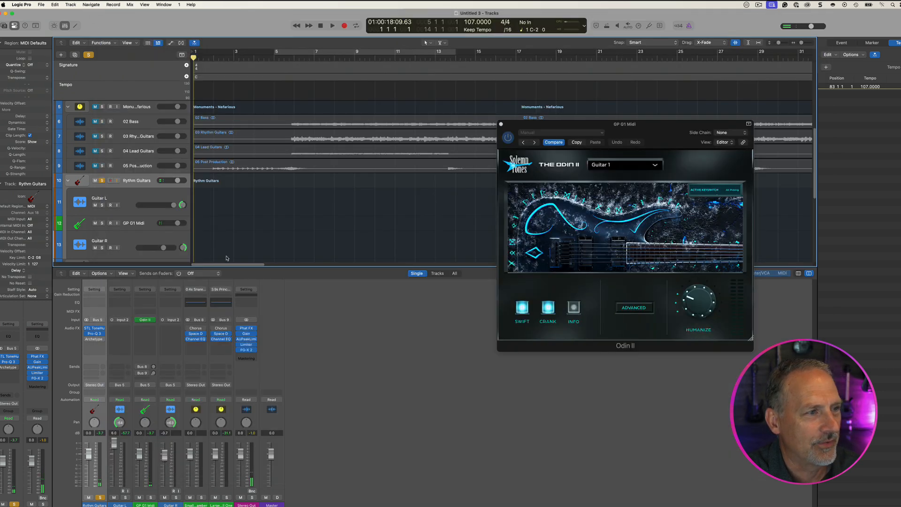
click(501, 125)
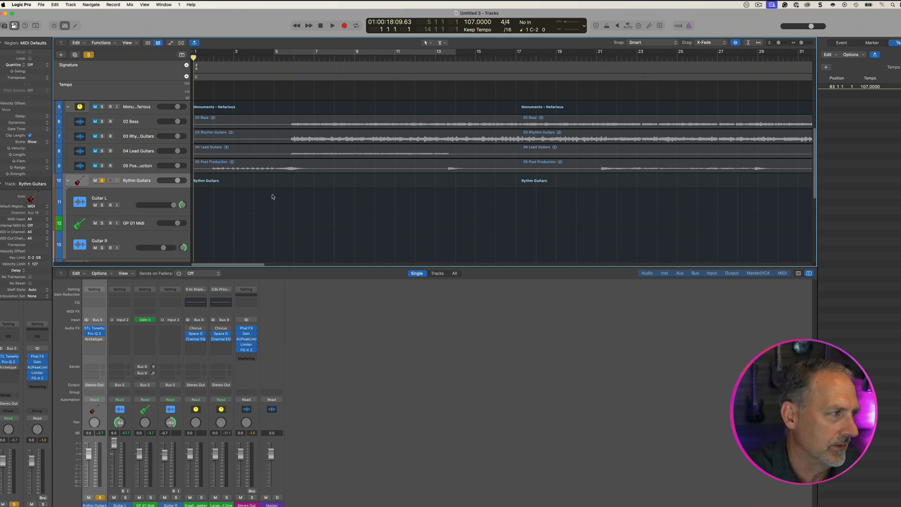
click(68, 181)
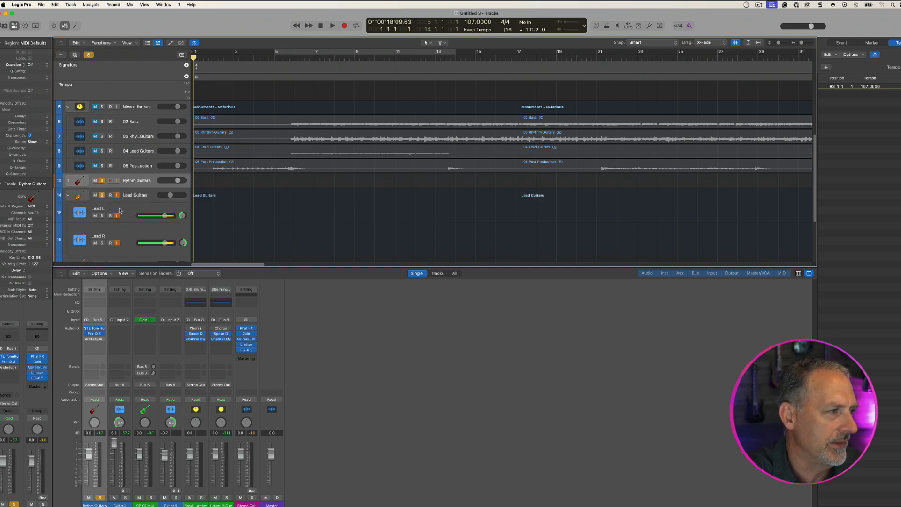
Add a new software instrument track from the Lead Guitars stack and move it between Lead L and Lead R
click(139, 196)
right_click(140, 194)
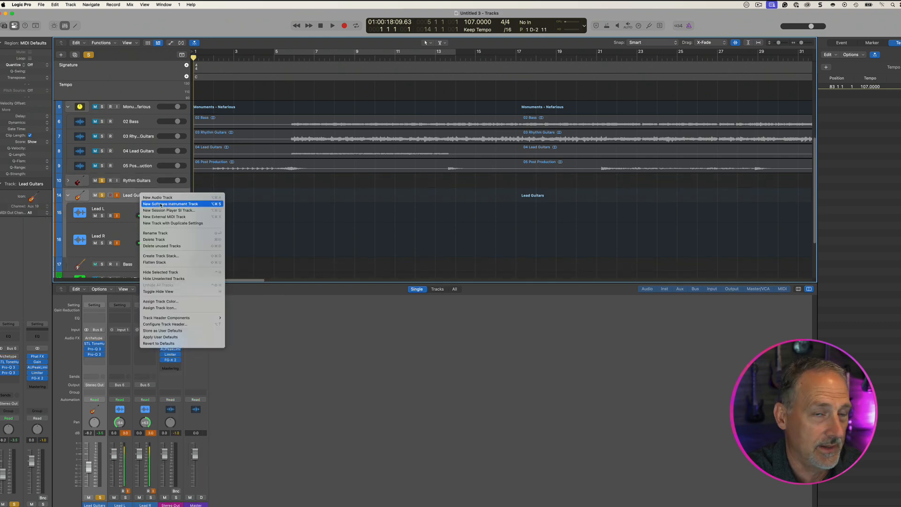
click(161, 204)
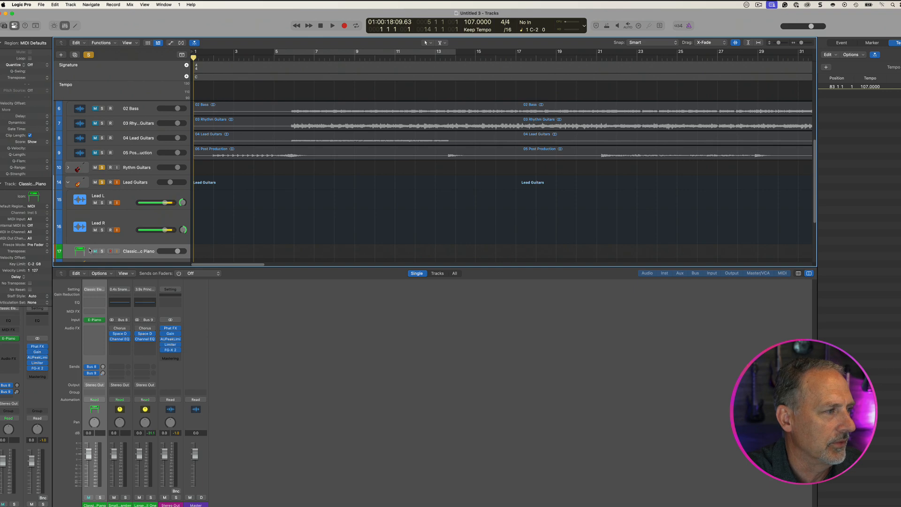
drag(89, 250, 104, 218)
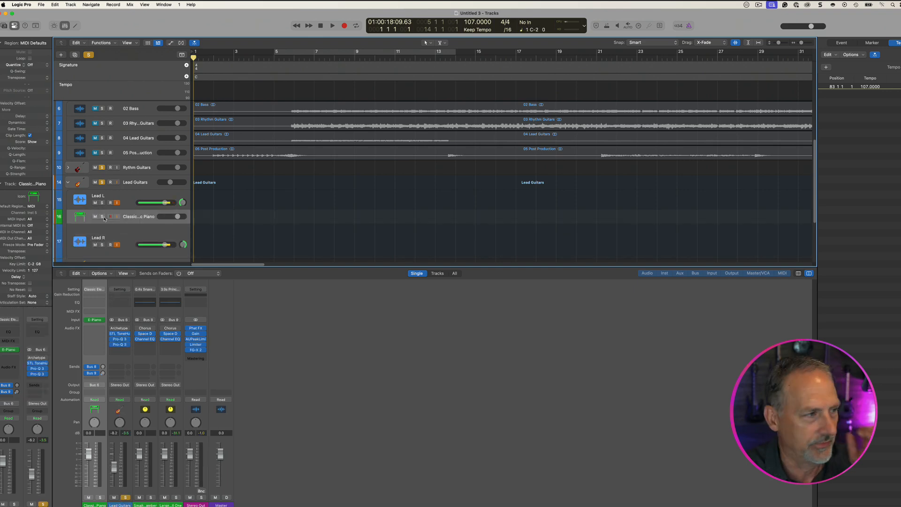
Rename the new instrument track as GP G2 Midi and set its MIDI input to MIDI-L Guitar 2
double_click(136, 216)
text(G)
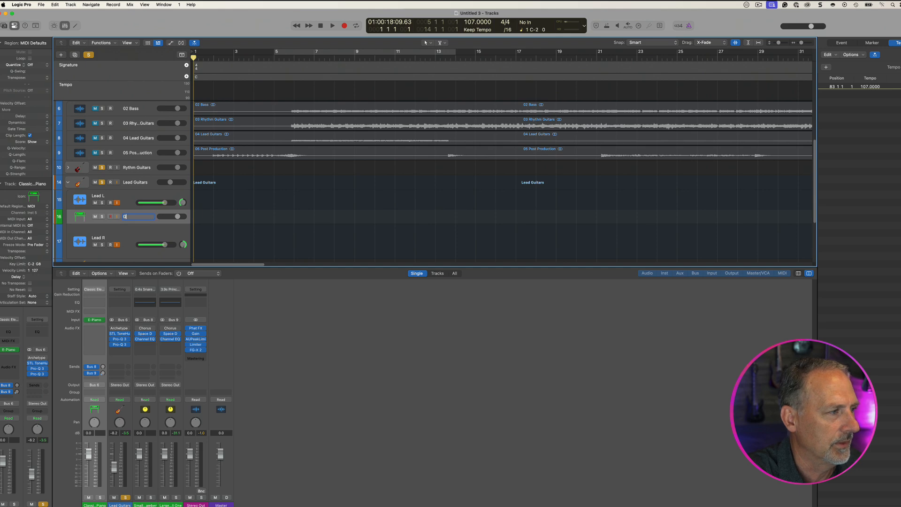
text(P G2 M)
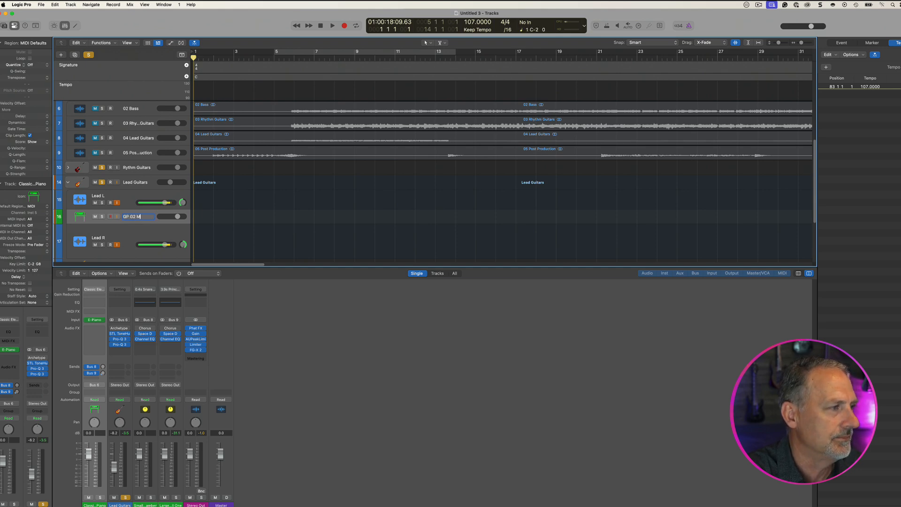
text(idi)
key(Return)
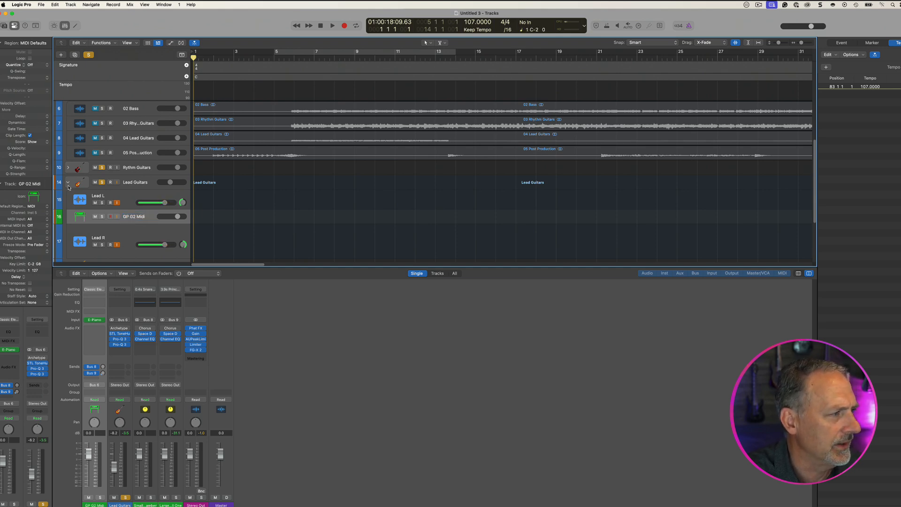
click(35, 221)
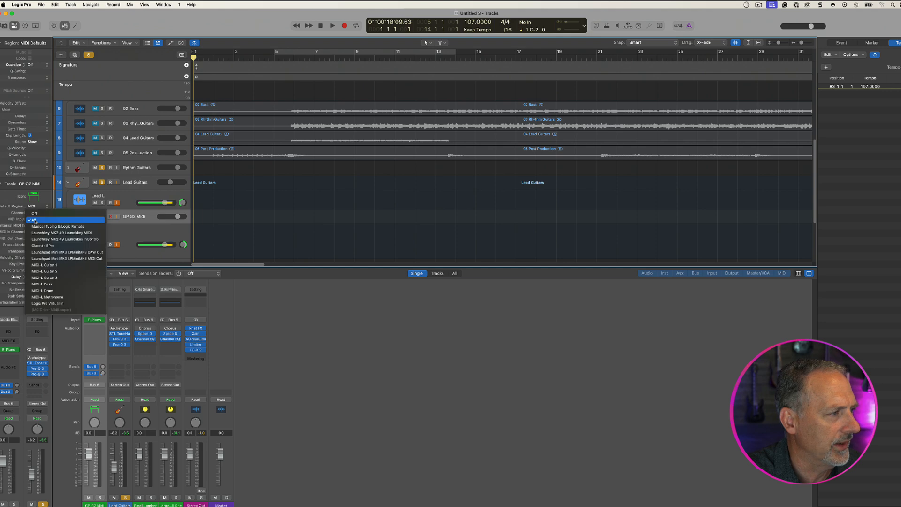
click(65, 271)
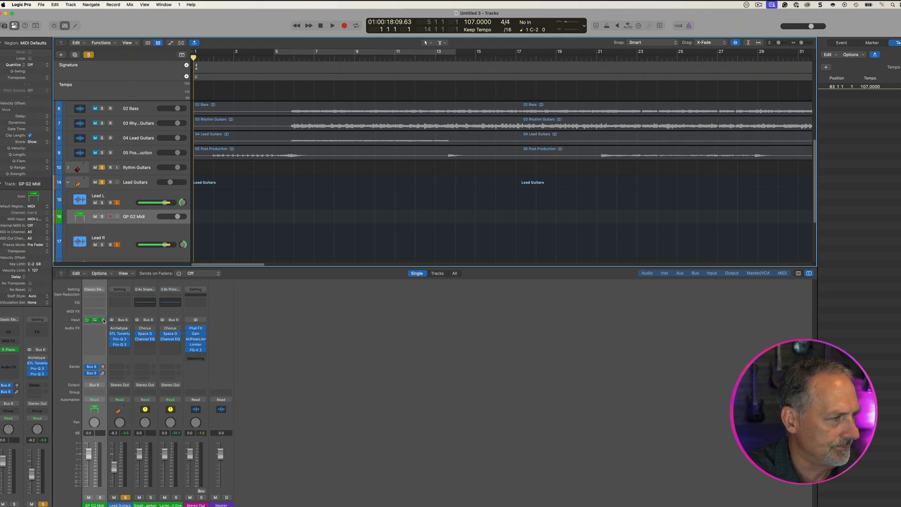
Load Odin II in stereo as the GP G2 Midi track's instrument, choose a guitar preset, and close the plug-in window
click(106, 320)
mouse_move(120, 287)
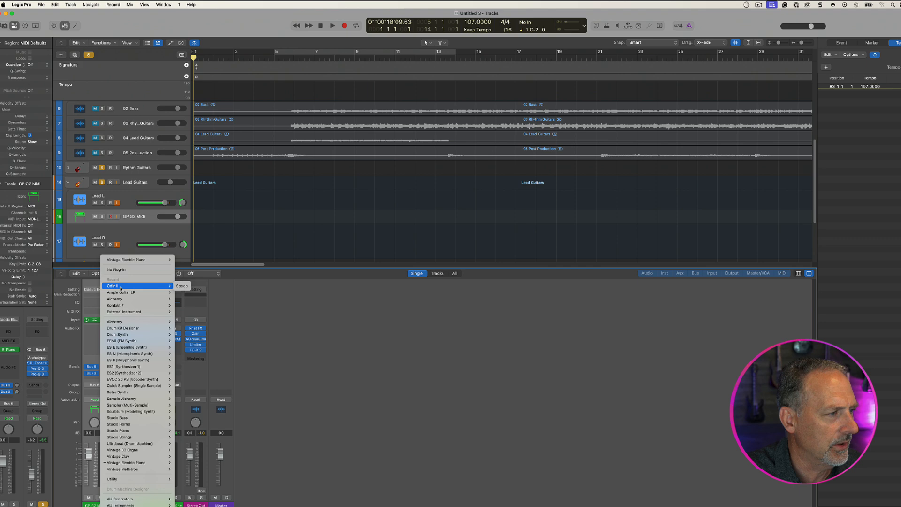
click(181, 285)
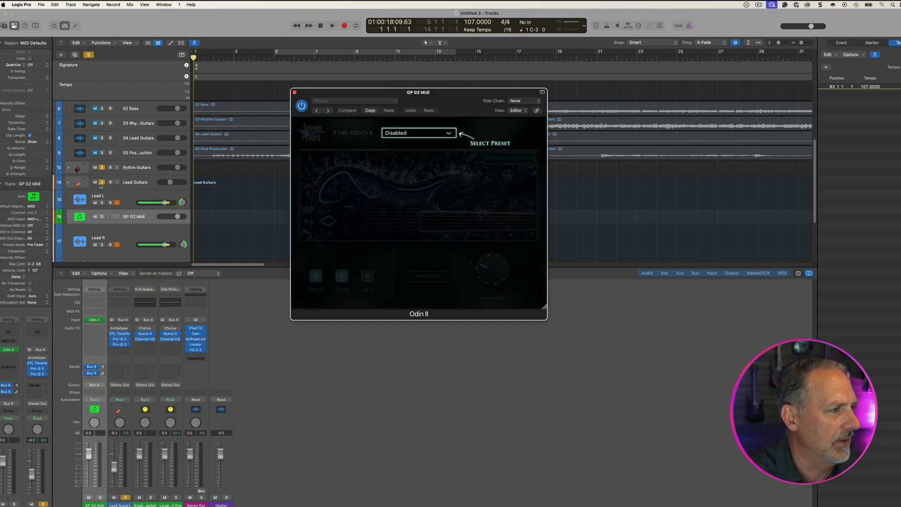
click(415, 135)
click(413, 155)
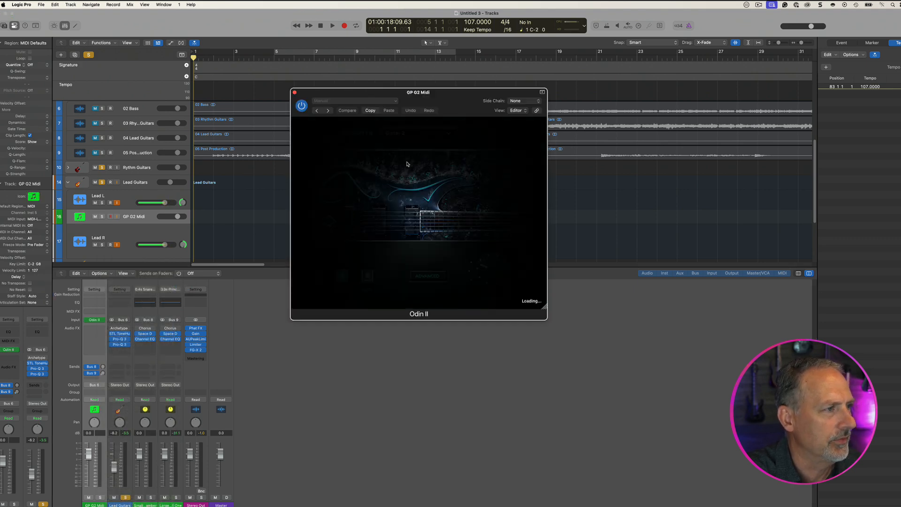
click(295, 93)
Unsolo the Rythm Guitars stack, enable input monitoring on the Lead Guitars stack, and bypass its ToneHub and Pro-Q 3 effects
click(151, 182)
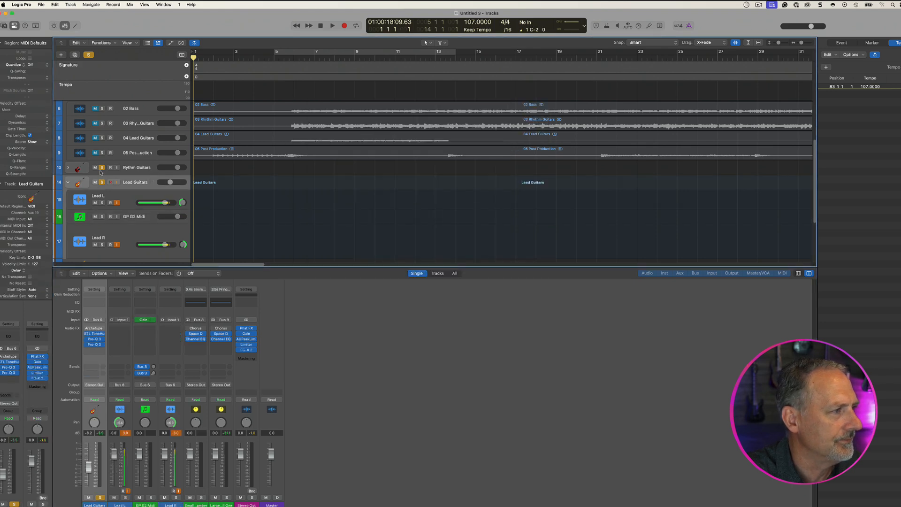
click(116, 183)
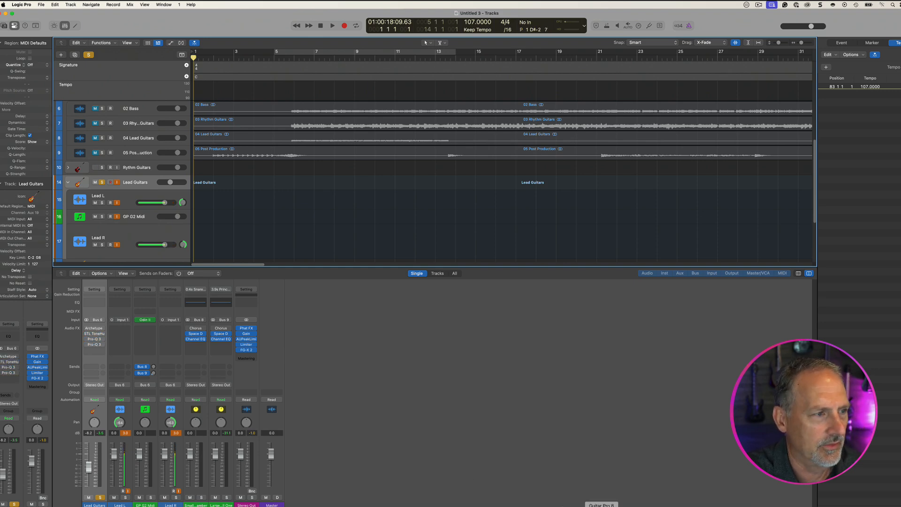
Switch to Guitar Pro, select the first two Chorus bars of the second Electric Guitar track, and play them
click(602, 505)
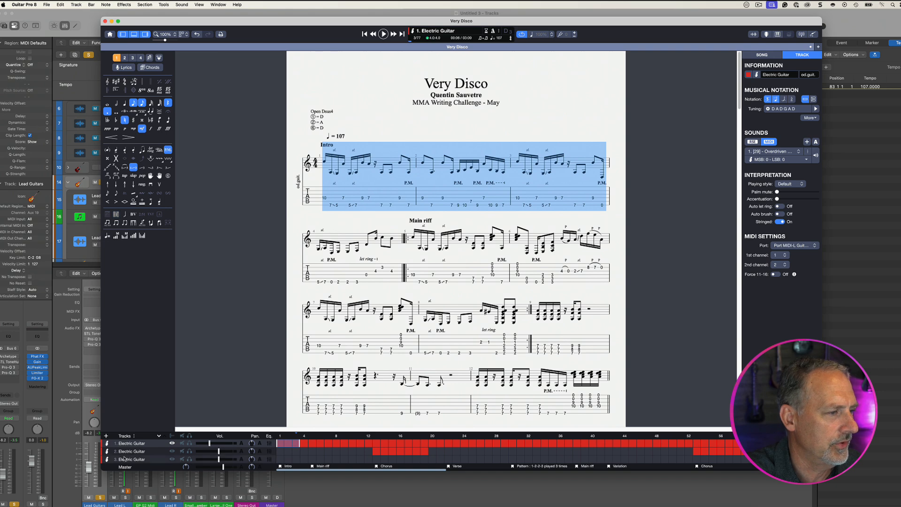
click(128, 450)
drag(466, 254, 608, 253)
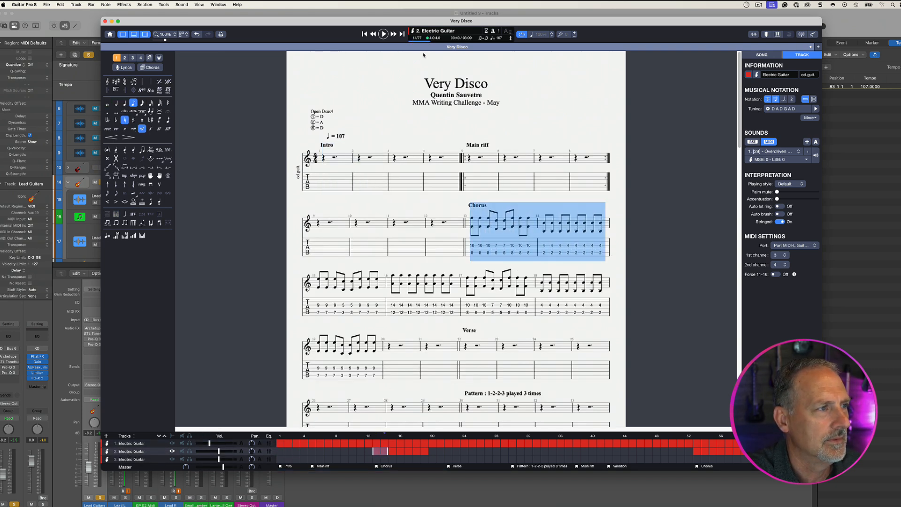
click(384, 34)
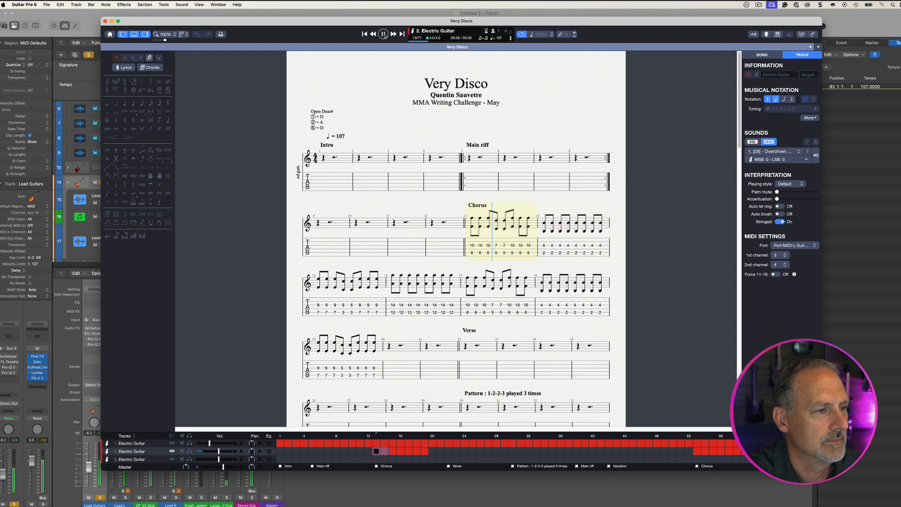
click(384, 34)
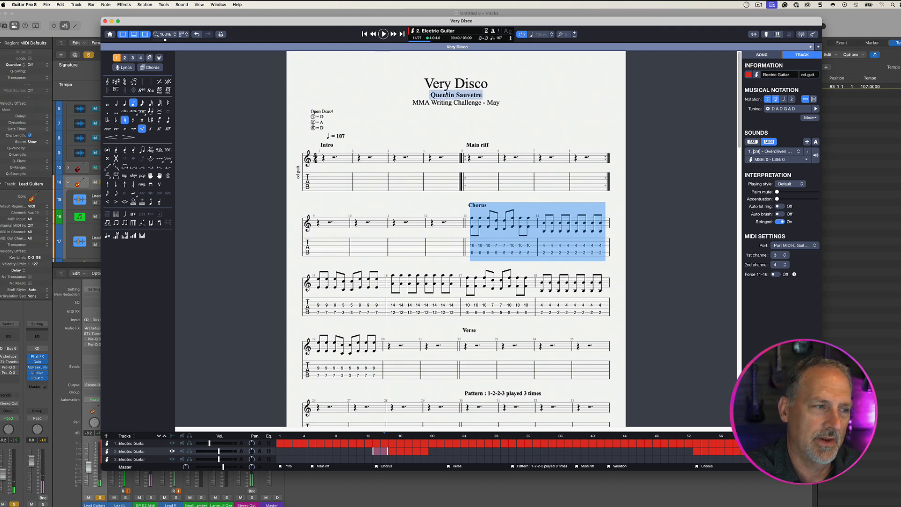
Switch to Logic Pro and re-enable STL ToneHub and both Pro-Q 3 plug-ins on the Lead Guitars stack
click(92, 17)
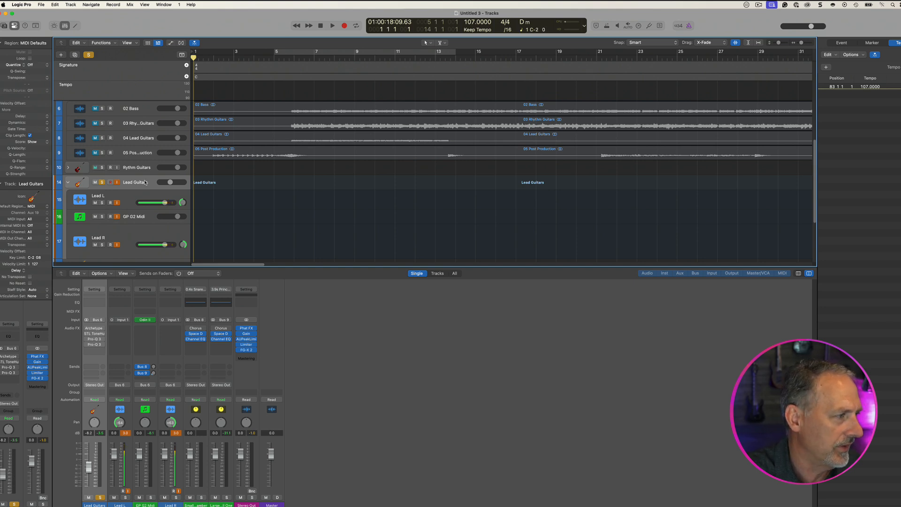
click(2, 361)
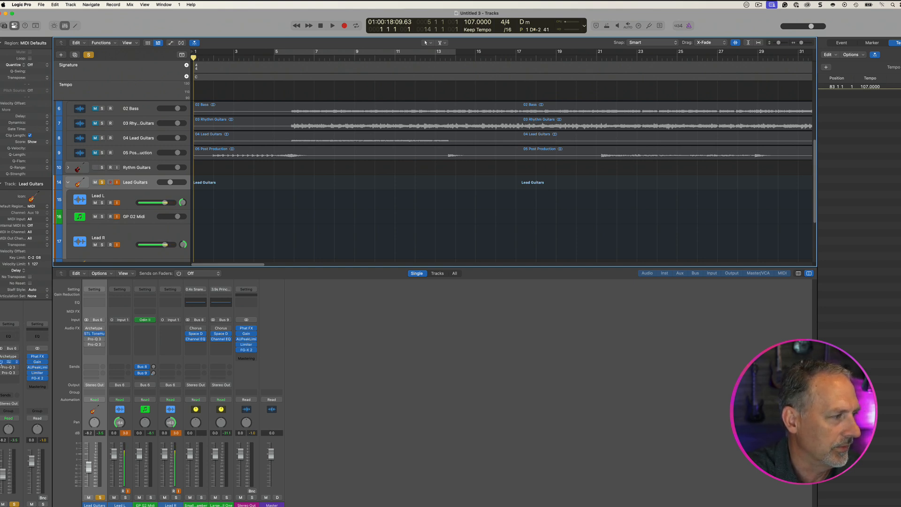
click(2, 367)
click(3, 372)
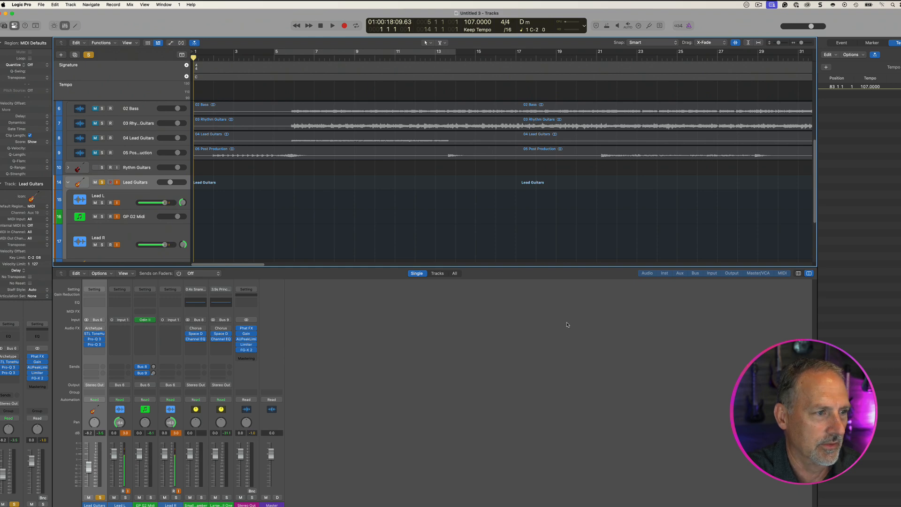
Switch to Guitar Pro and play the selected Chorus bars through the Lead Guitars effects
key(super+Tab)
click(384, 35)
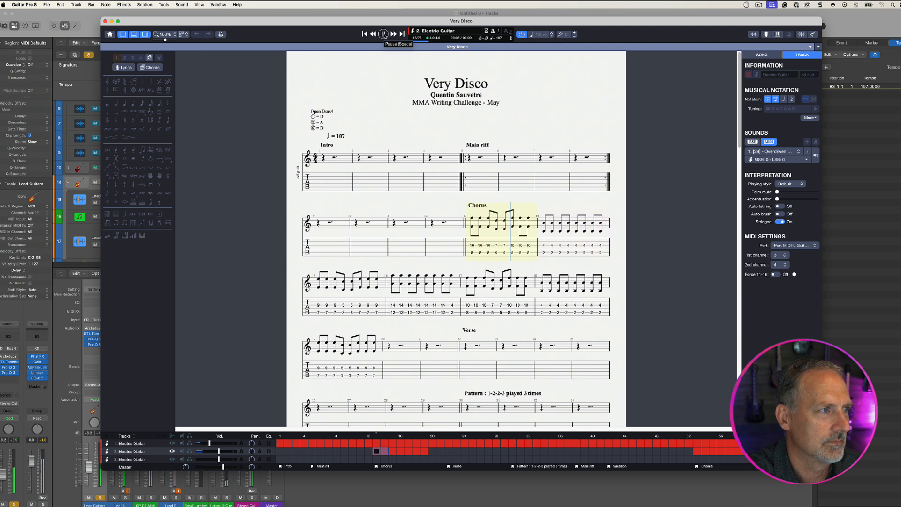
click(384, 35)
Switch to Logic Pro, turn off input monitoring on the Lead Guitars stack, and collapse the stack
key(super+Tab)
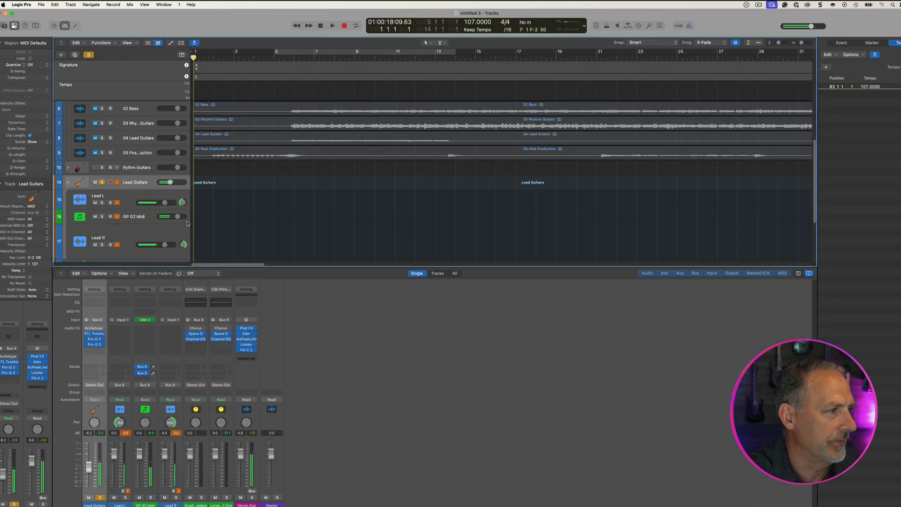
click(117, 183)
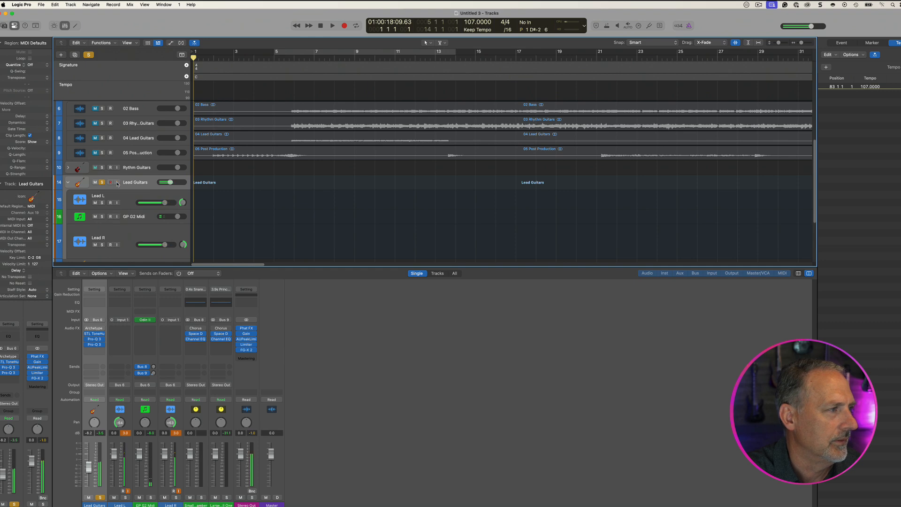
click(67, 184)
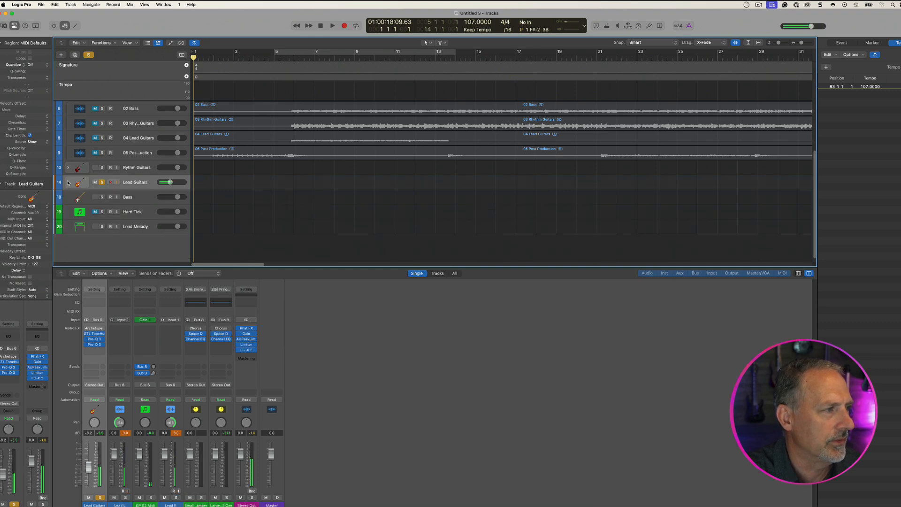
Enable input monitoring on the Rythm Guitars and Lead Guitars stacks, with both stacks soloed
click(117, 167)
click(117, 182)
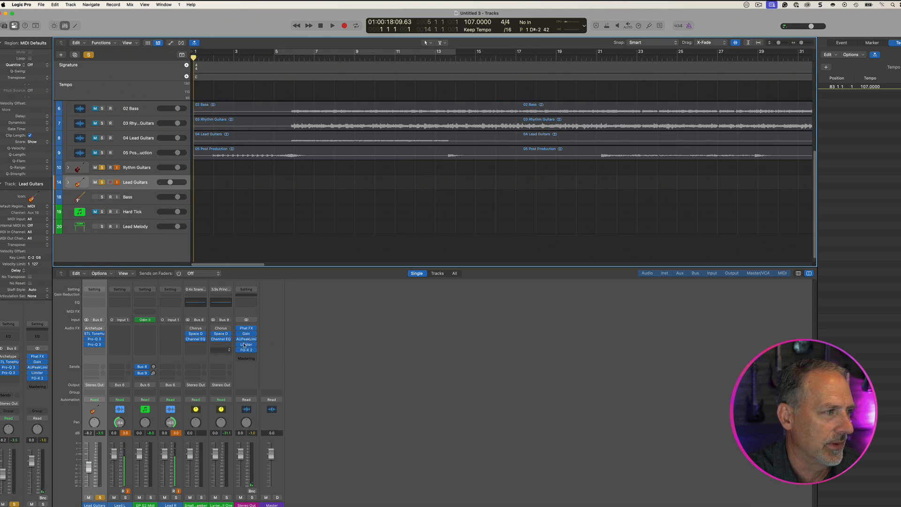
click(146, 169)
click(136, 182)
Switch to Guitar Pro, show the first Electric Guitar track, and start playing its selected Chorus bars with both guitars
key(super+Tab)
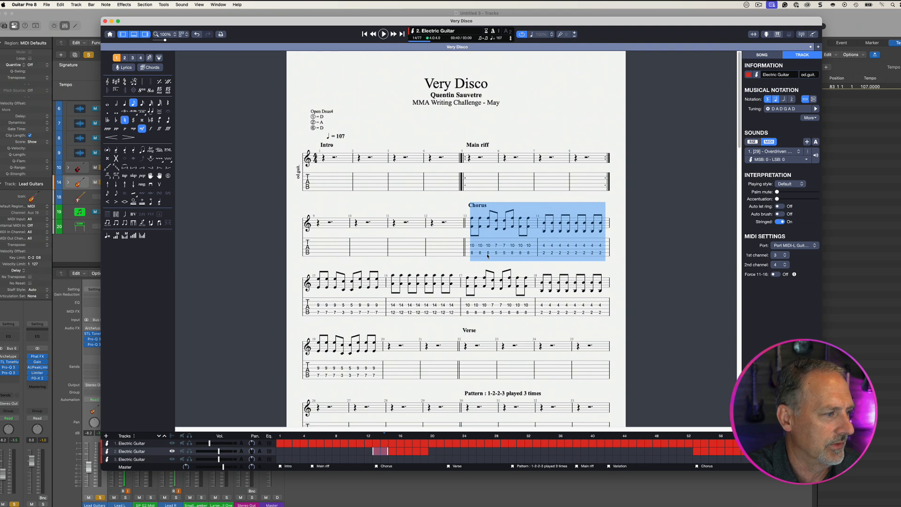
click(137, 444)
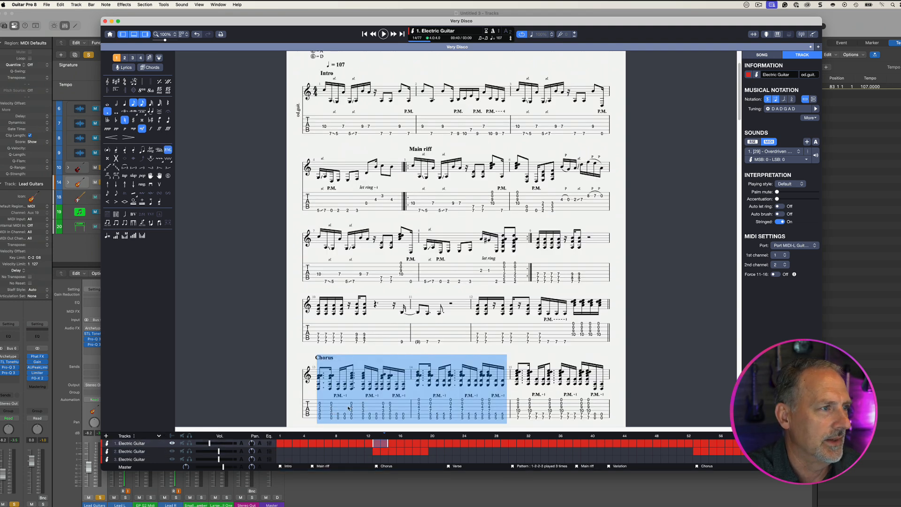
click(384, 34)
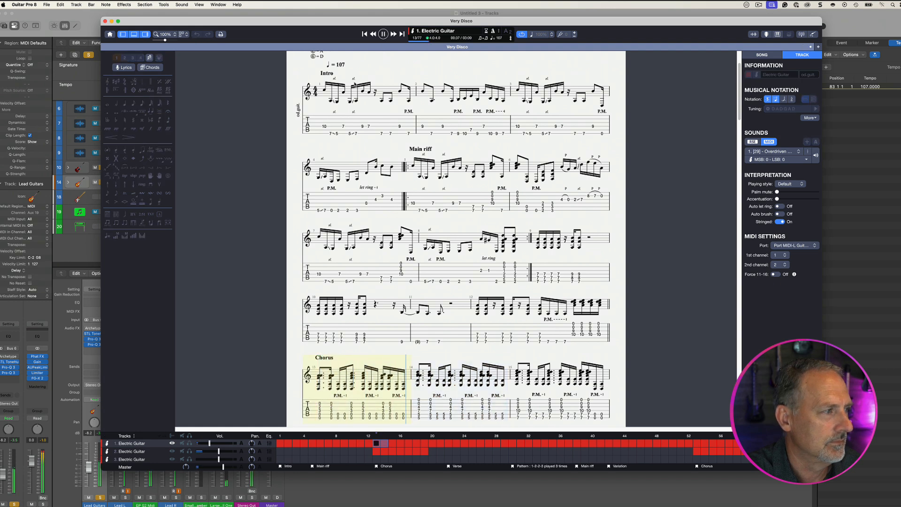
Switch to Logic Pro, raise the Lead Guitars volume to about -2.2 dB, and return to Guitar Pro to stop playback
click(95, 242)
mouse_move(170, 182)
mouse_down()
mouse_move(181, 182)
mouse_move(175, 167)
mouse_move(164, 167)
mouse_move(177, 167)
mouse_move(175, 182)
mouse_up()
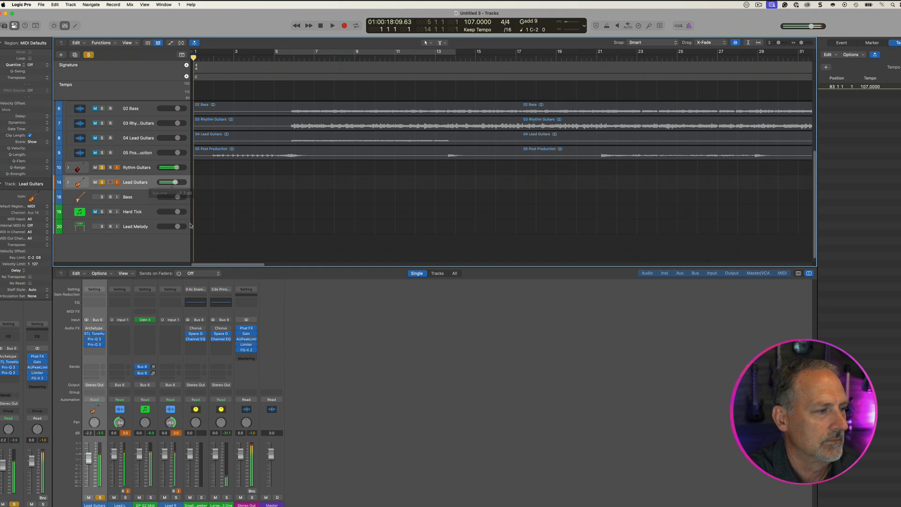
click(421, 505)
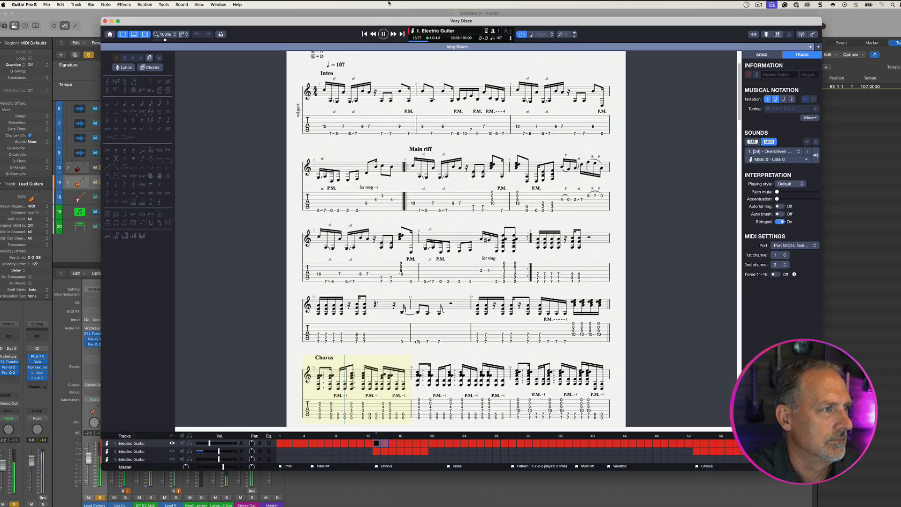
click(383, 34)
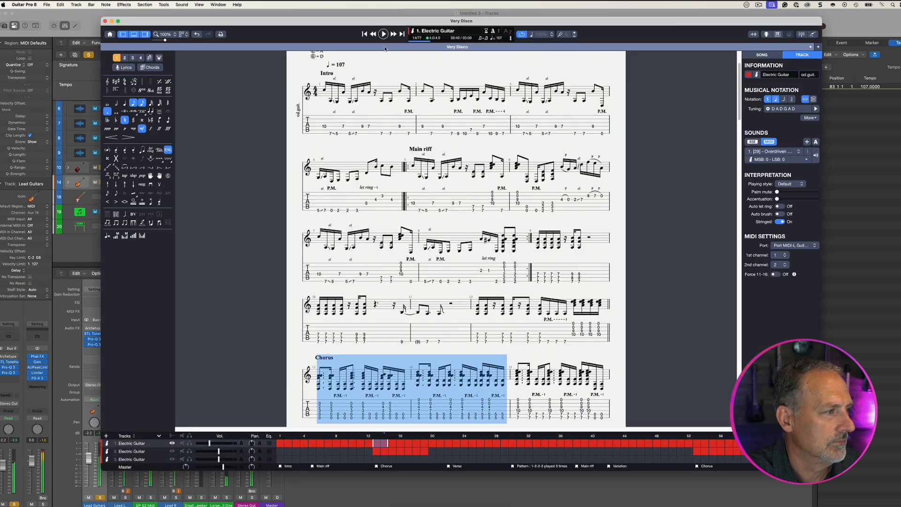
Switch to Logic Pro, unsolo the Rythm Guitars and Lead Guitars stacks, and mute Lead Guitars
click(75, 261)
click(101, 167)
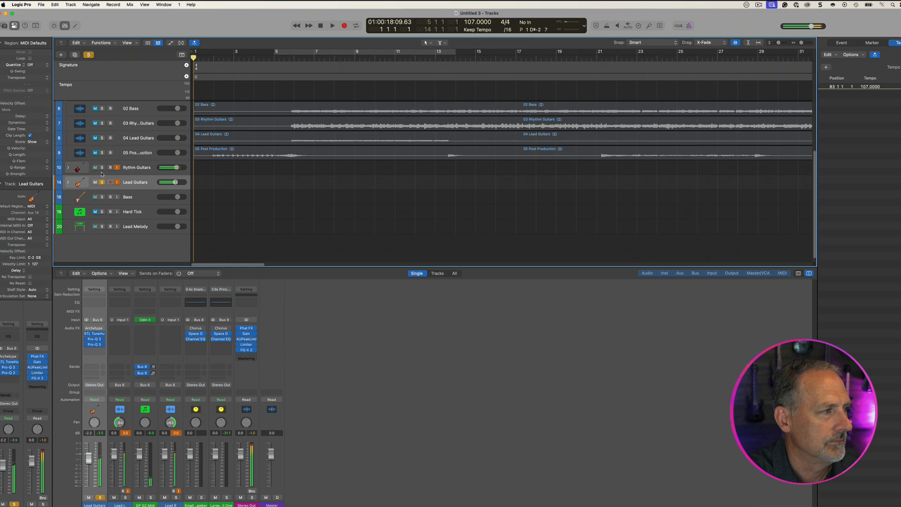
click(102, 182)
click(94, 182)
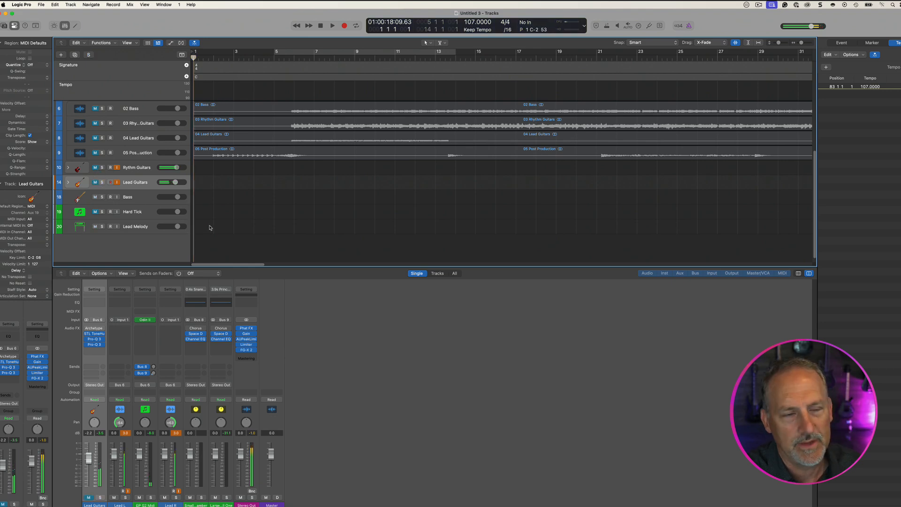